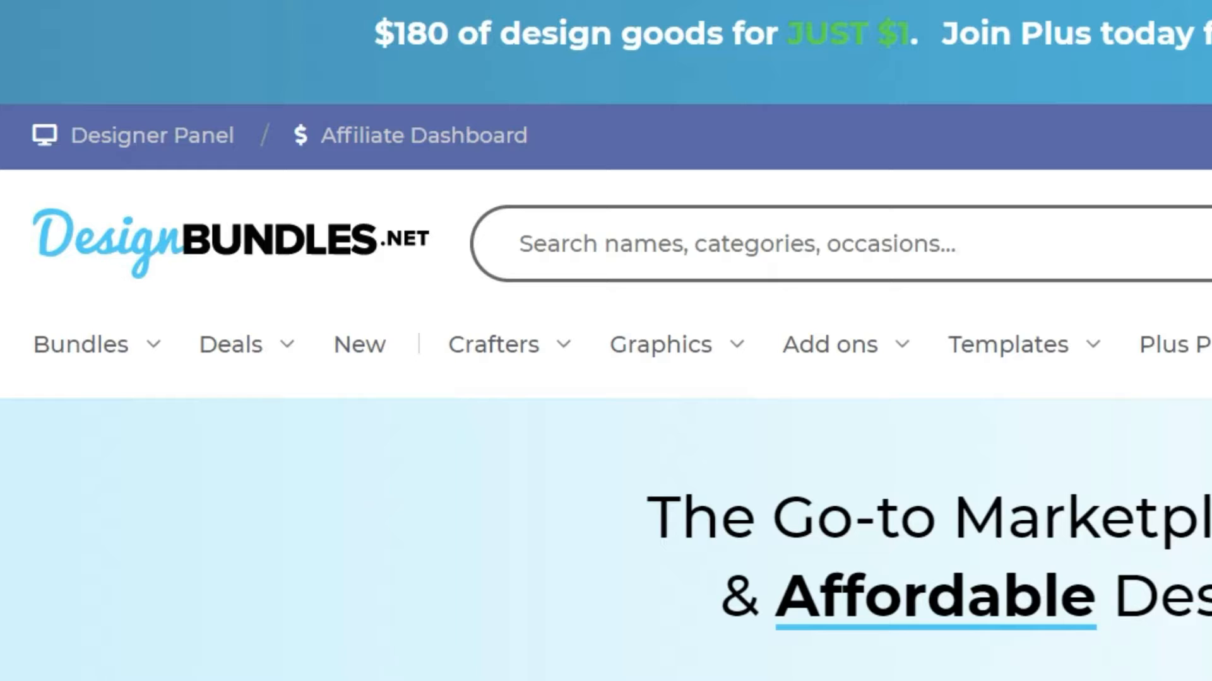
- Search the Design Bundles marketplace for "forest christmas ornament"
click(896, 246)
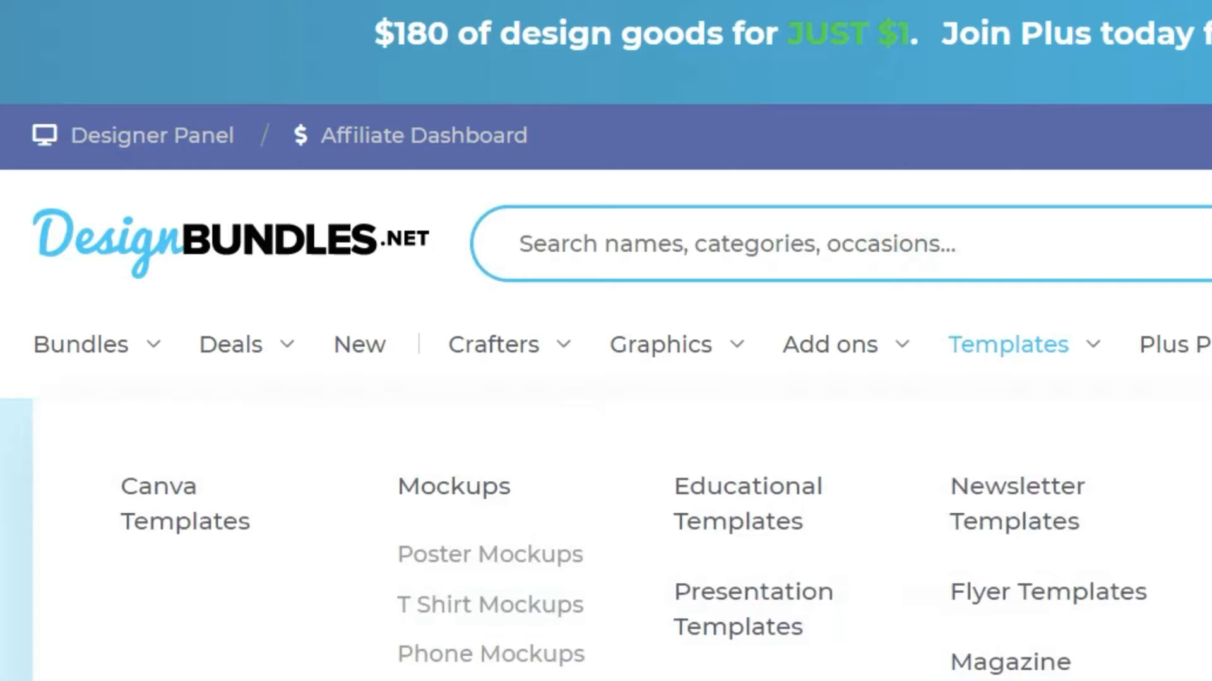
text(forest ch)
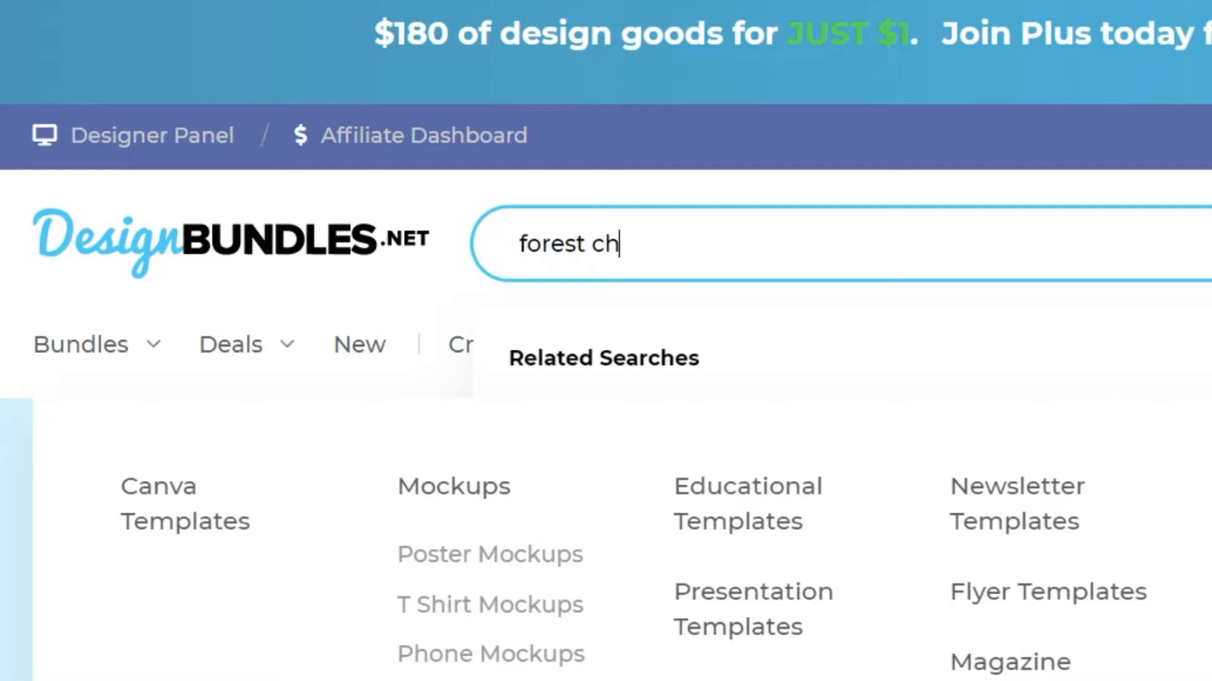
text(ristmas ornament)
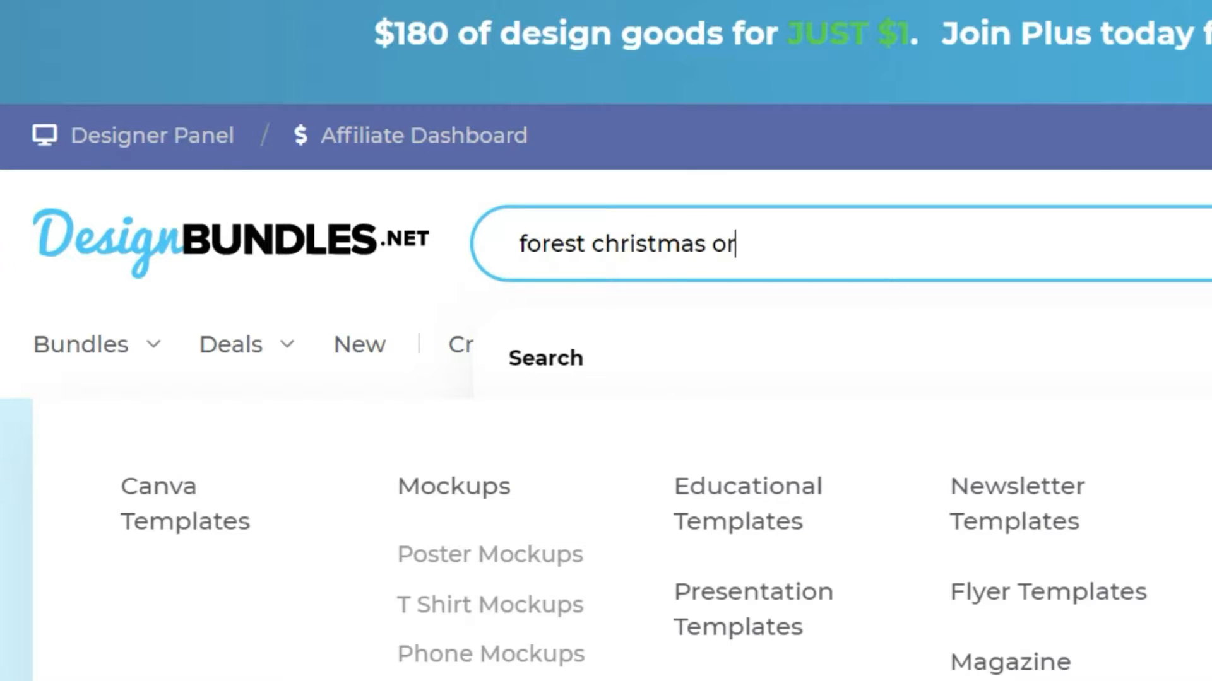
key(Return)
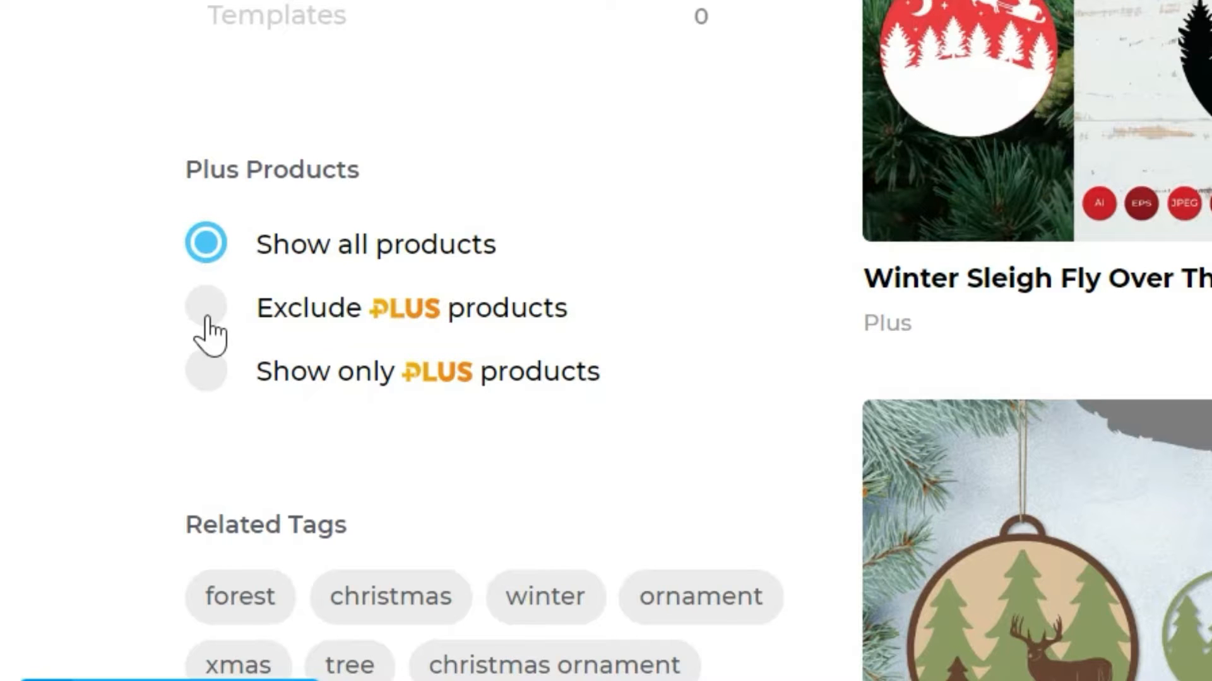
- Exclude Plus products from the search results and open the layered Christmas ornament design by Zig Zag Graphics
click(208, 315)
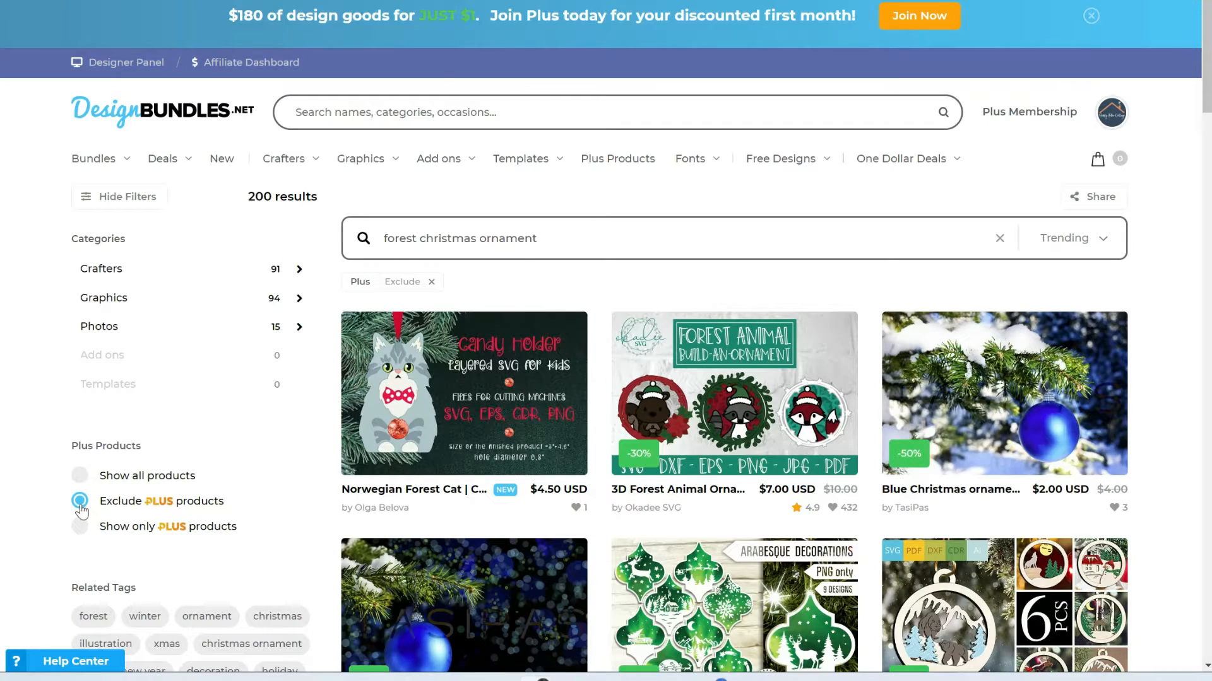
scroll(1168, 352, down, 10)
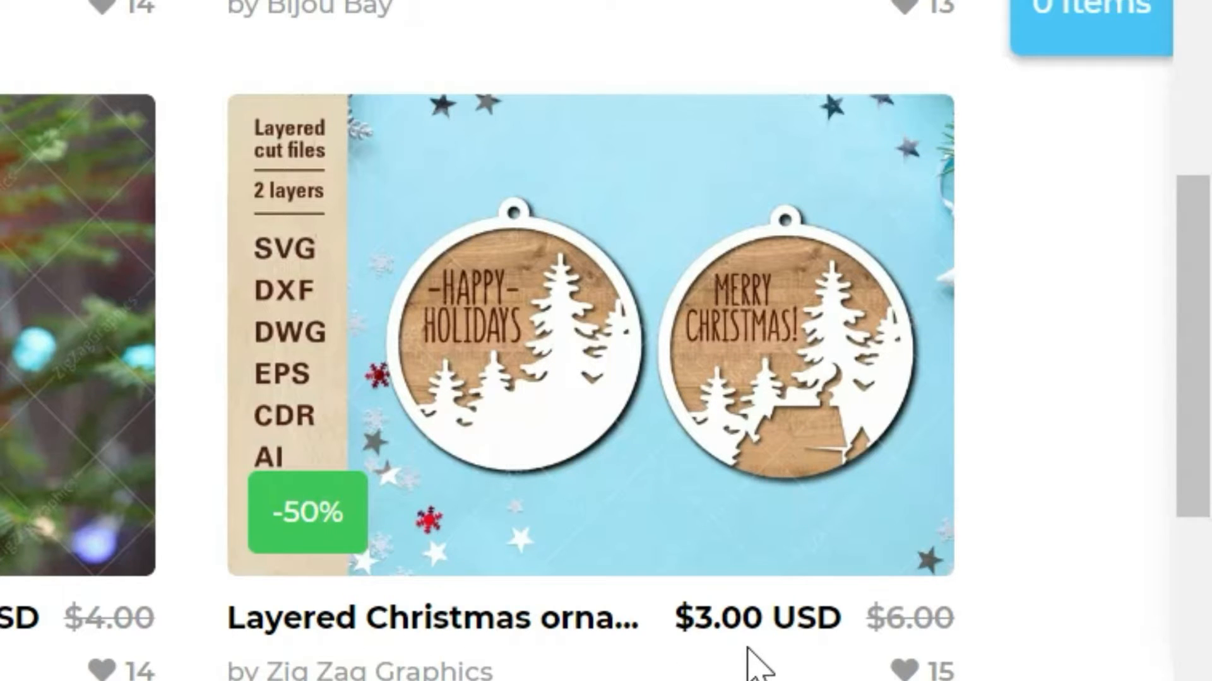
click(544, 474)
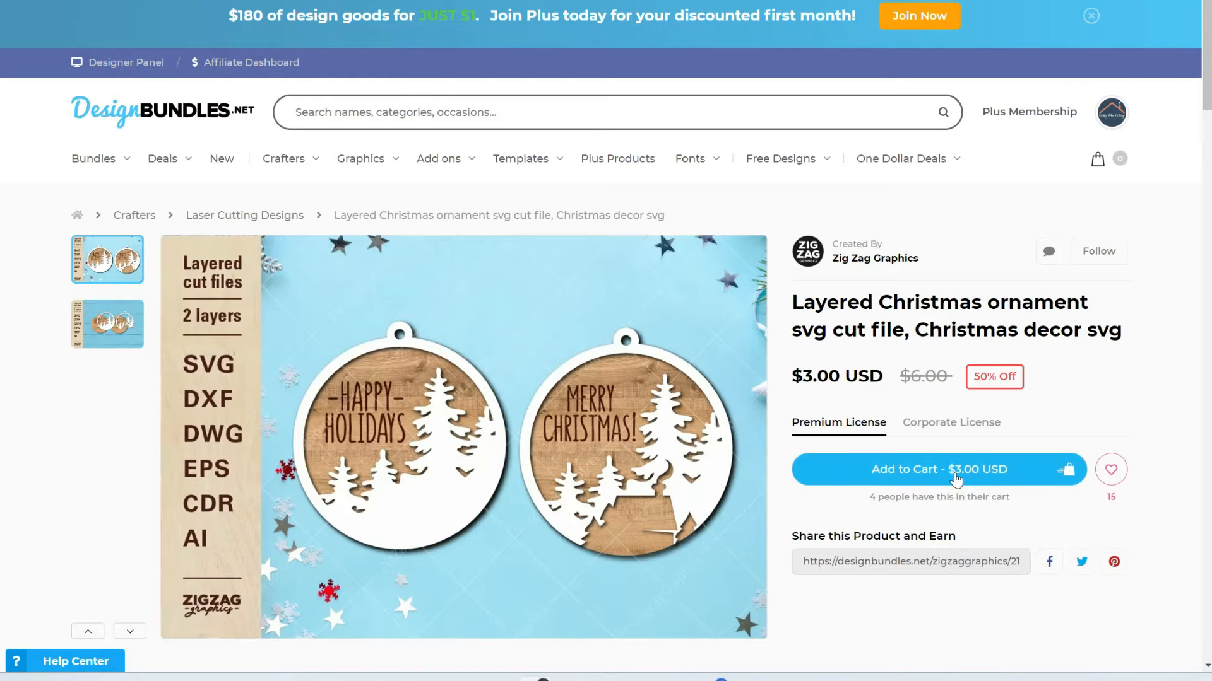
- Add the layered Christmas ornament file to the cart, proceed to checkout and choose credit card as the payment method
click(956, 478)
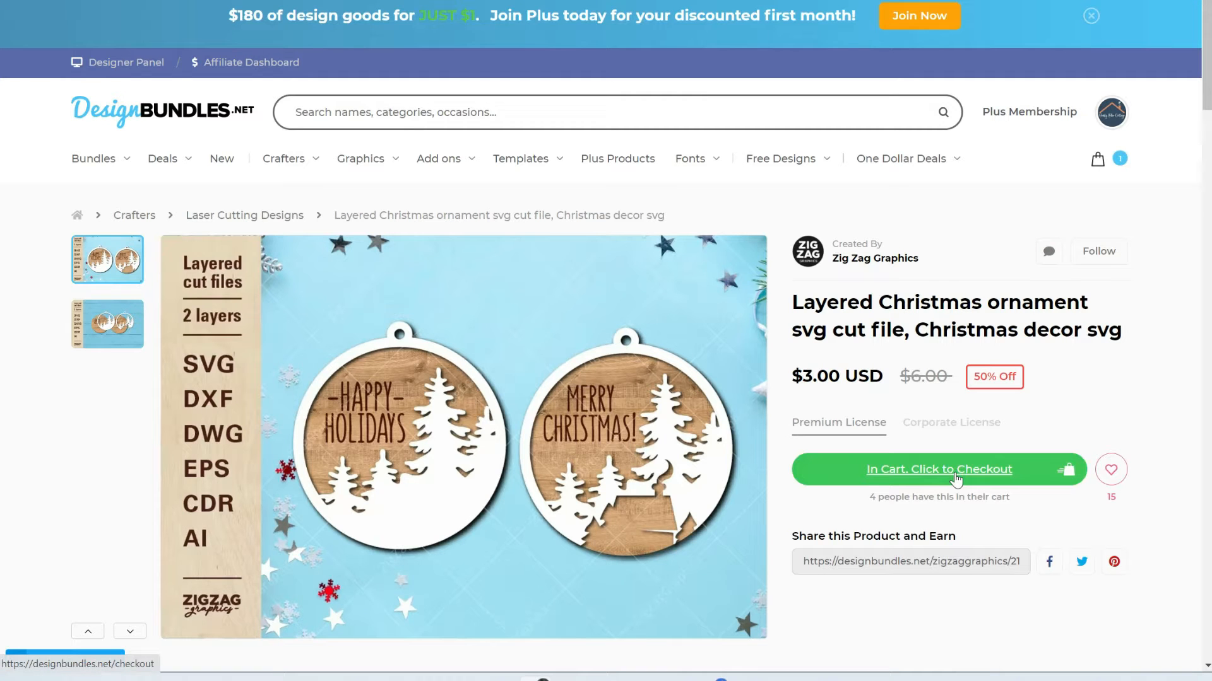
click(957, 479)
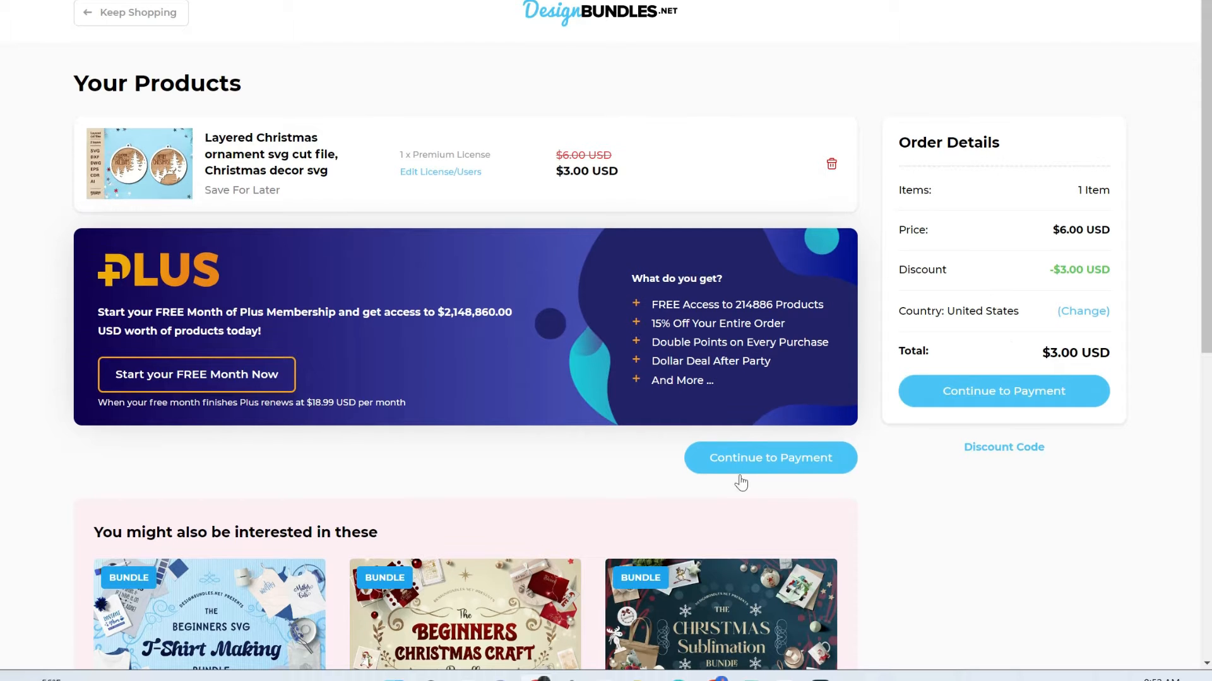
click(803, 470)
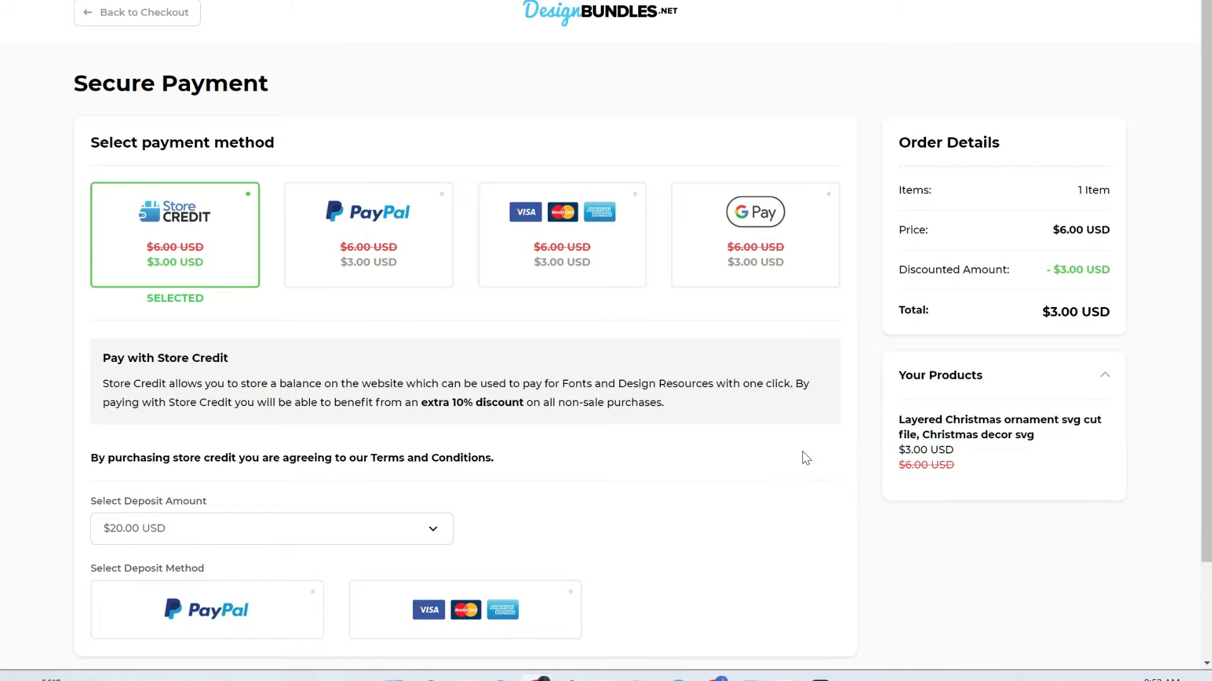
click(626, 283)
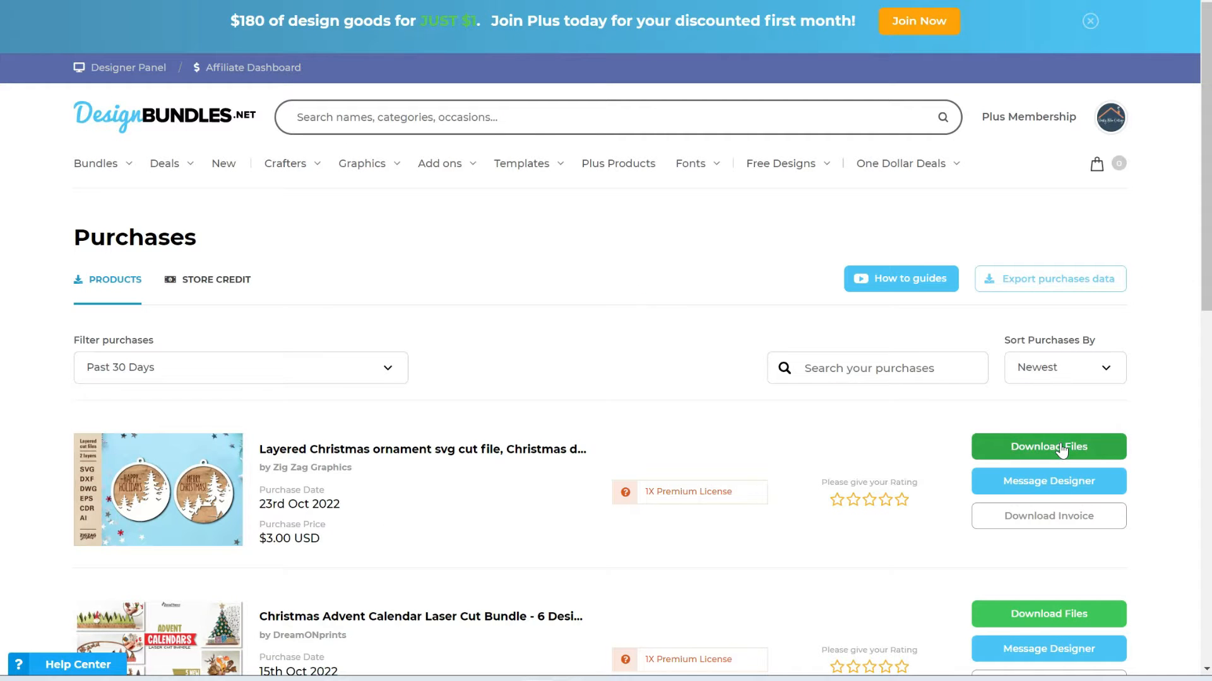
- Download Christmas_ornaments_2_ZigZagGraphics.zip from the purchased layered Christmas ornament product
scroll(1062, 450, down, 8)
scroll(1054, 437, up, 3)
scroll(1053, 434, up, 5)
click(1002, 371)
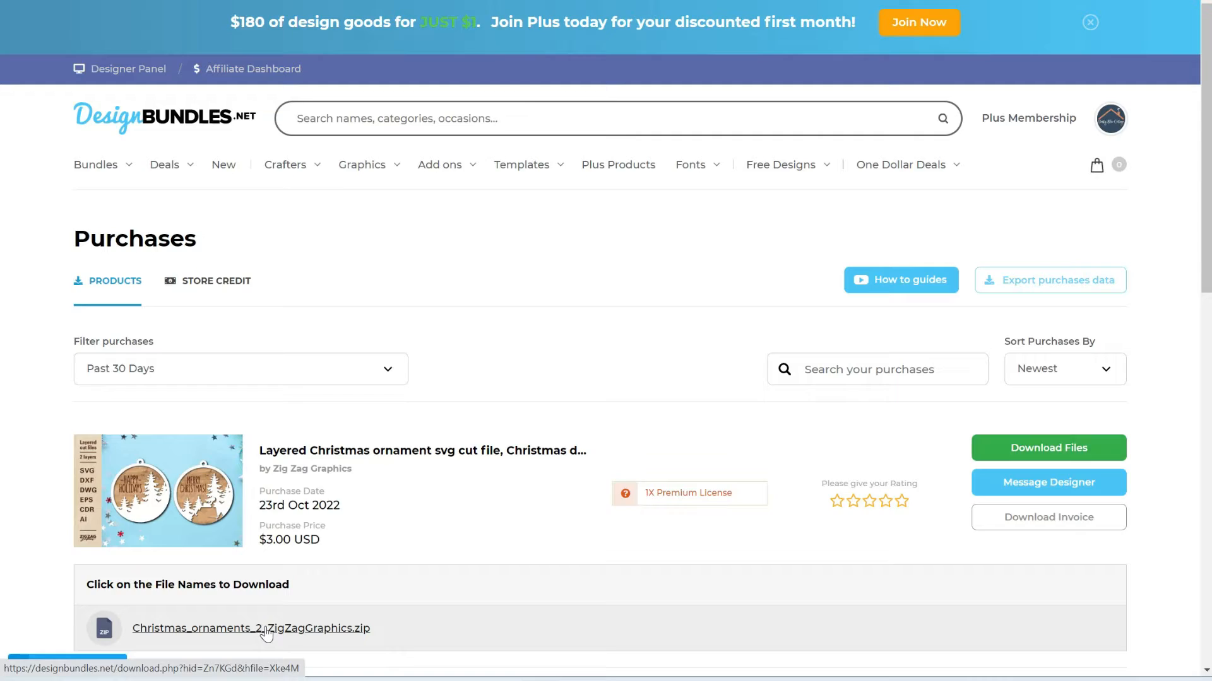
click(266, 629)
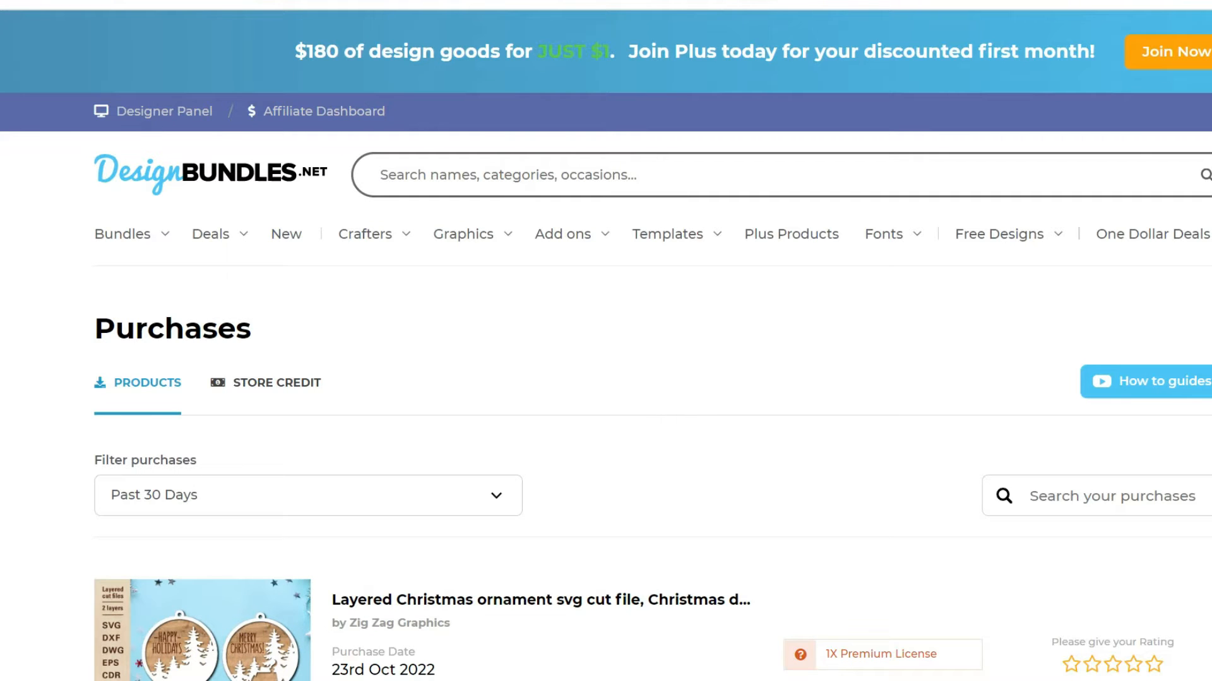
- Switch to File Explorer and extract the Christmas_ornaments_2_ZigZagGraphics zip in Downloads to its default destination folder
key(super+e)
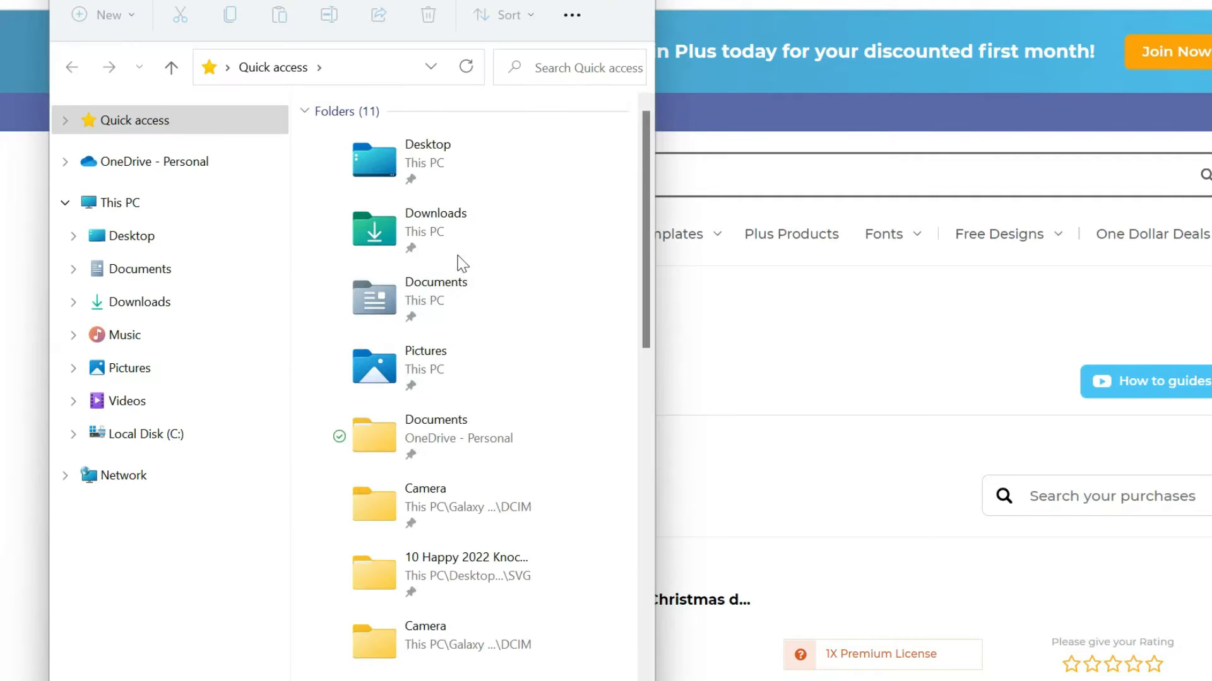
double_click(451, 230)
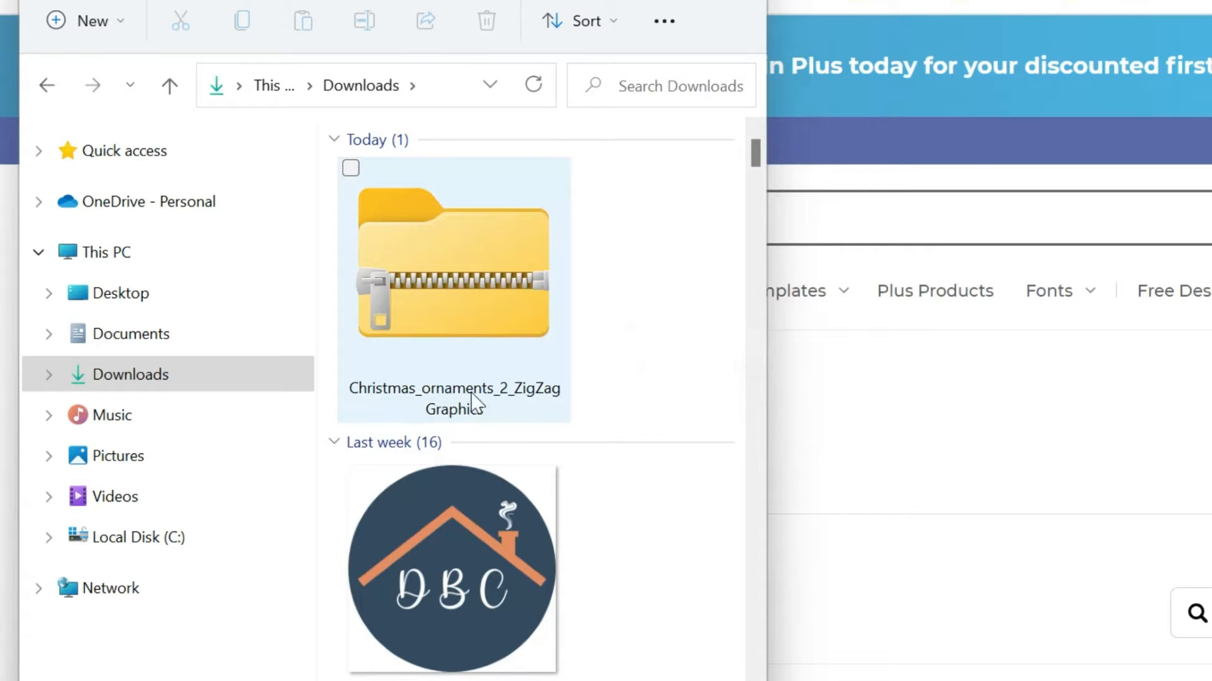
right_click(487, 263)
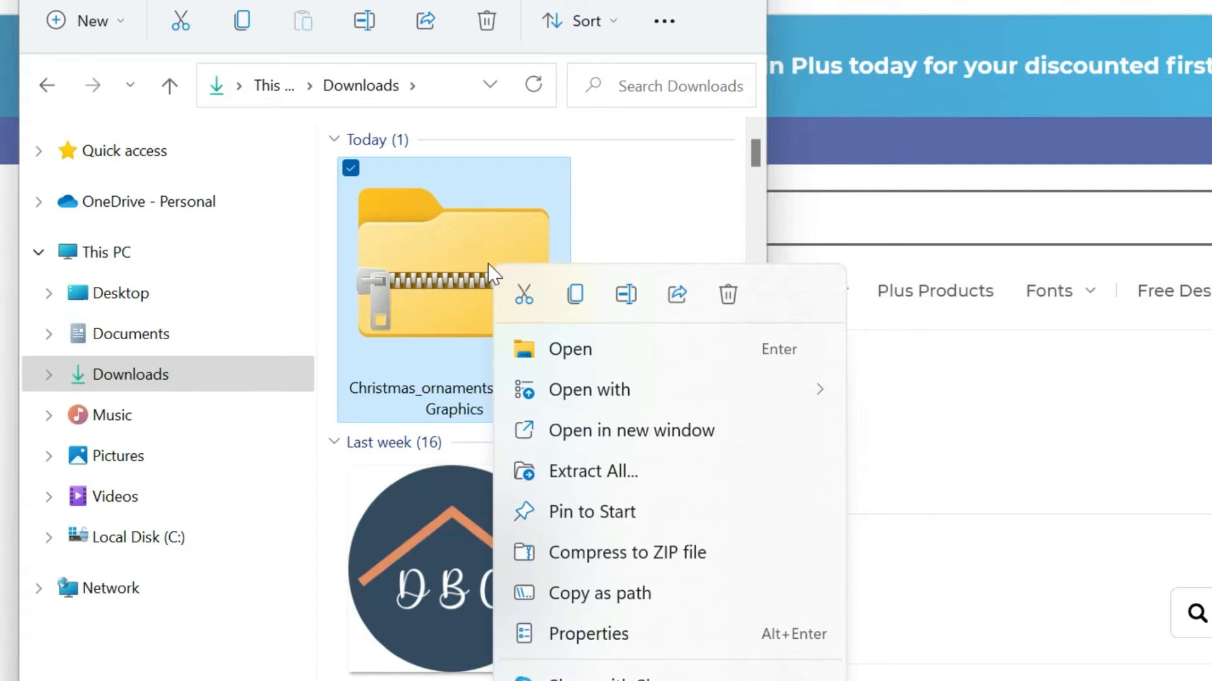
click(598, 473)
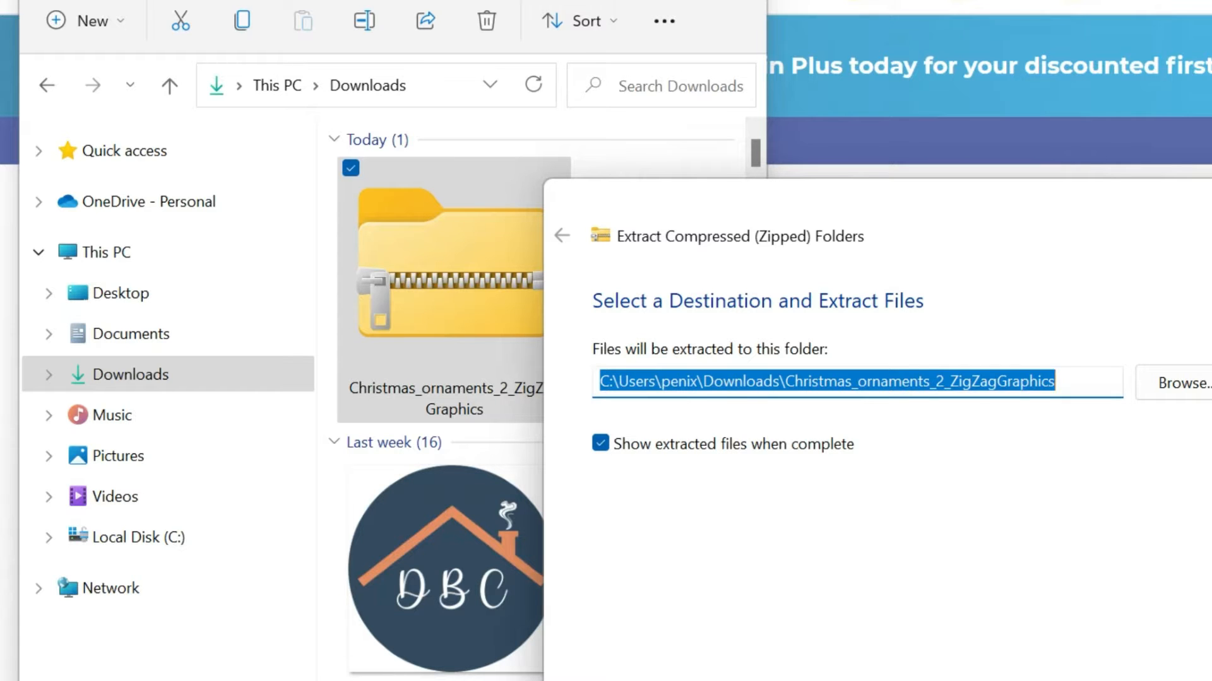
key(Return)
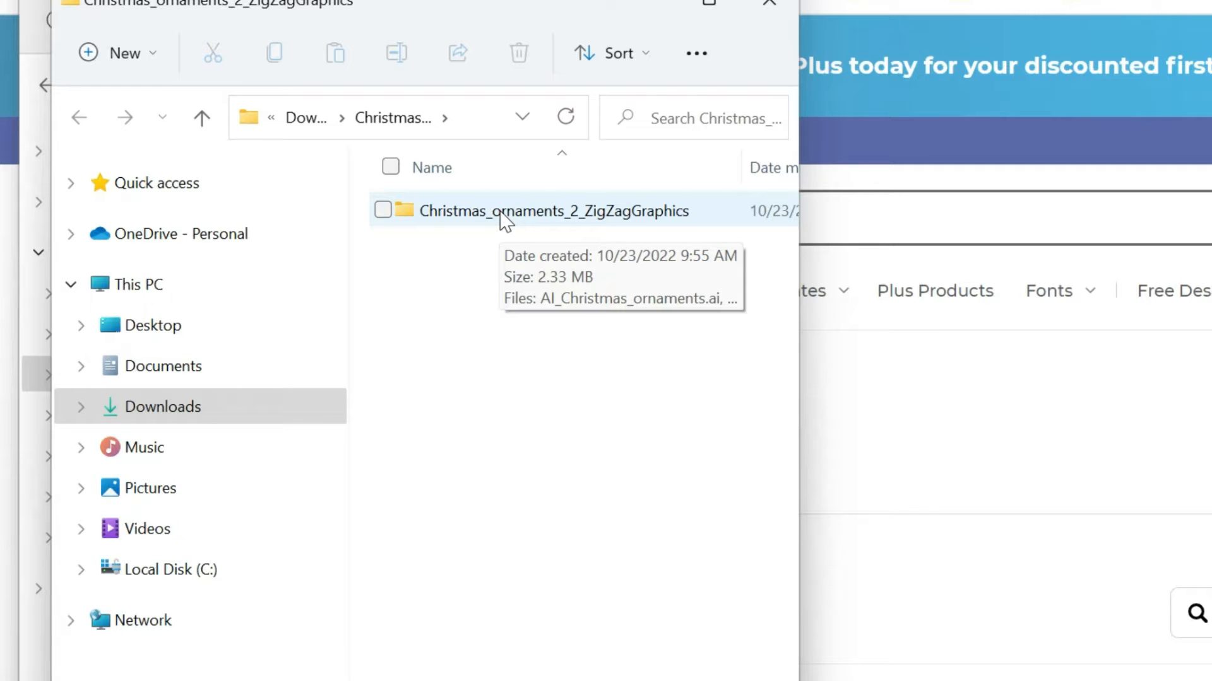
- Open SVG_Christmas_ornaments from the extracted folder in Inkscape and select all of its objects
double_click(502, 219)
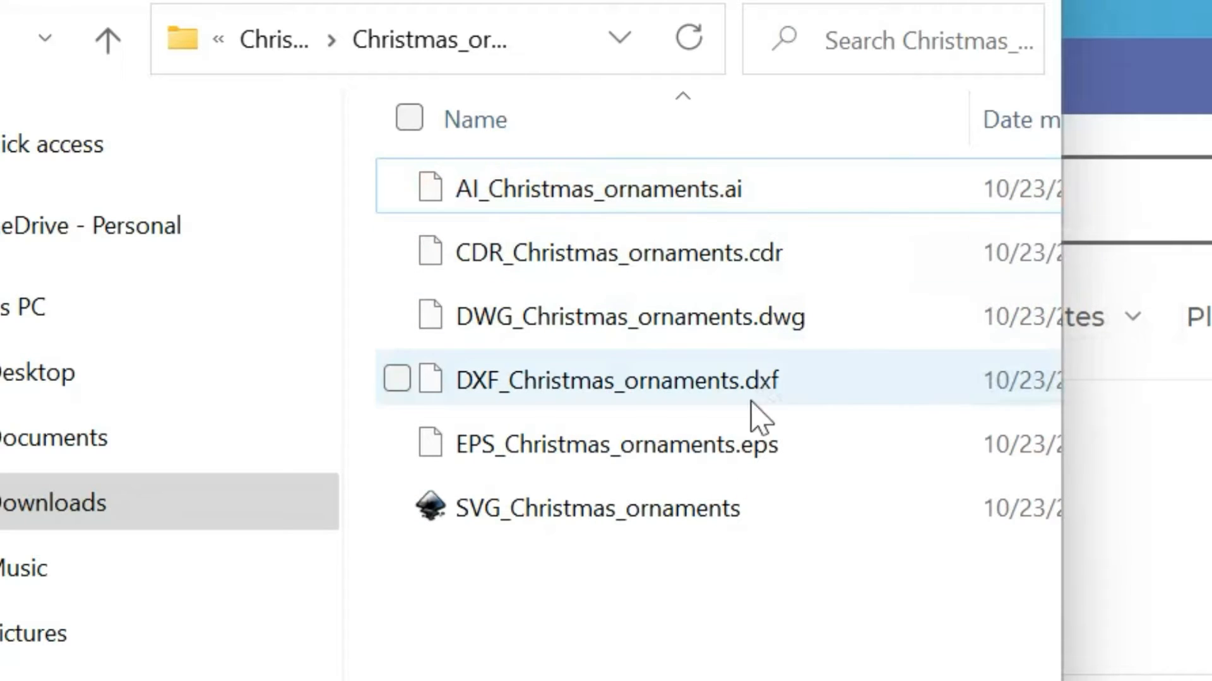
click(631, 513)
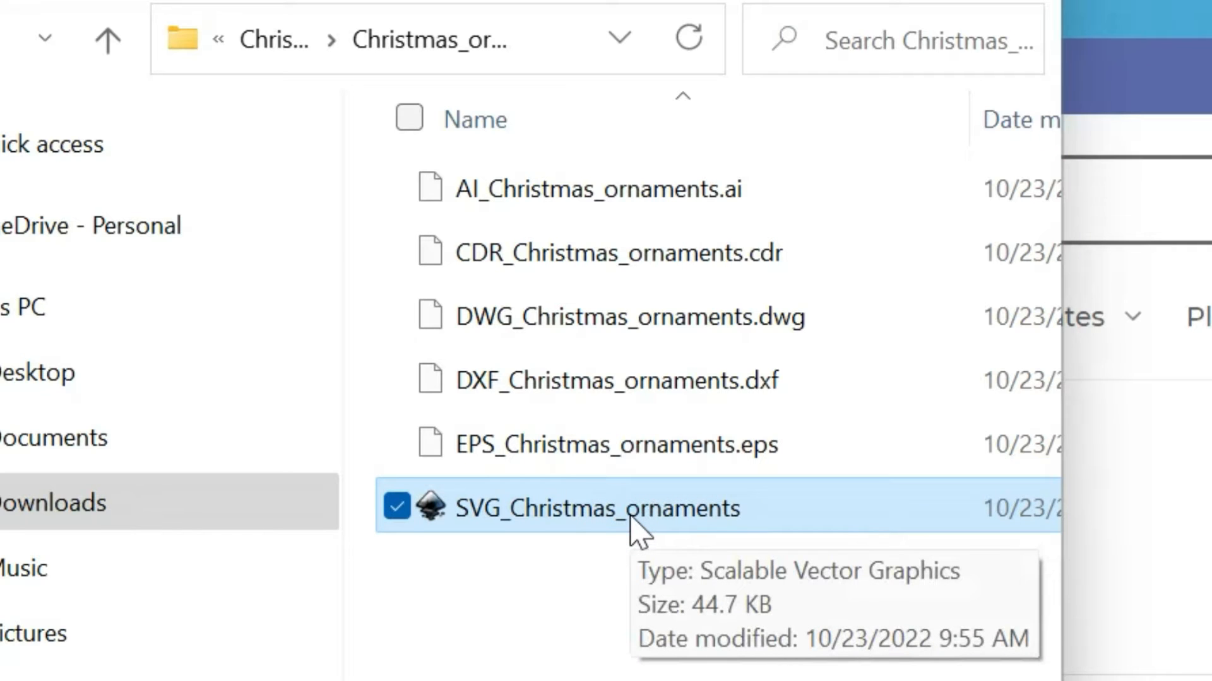
double_click(631, 518)
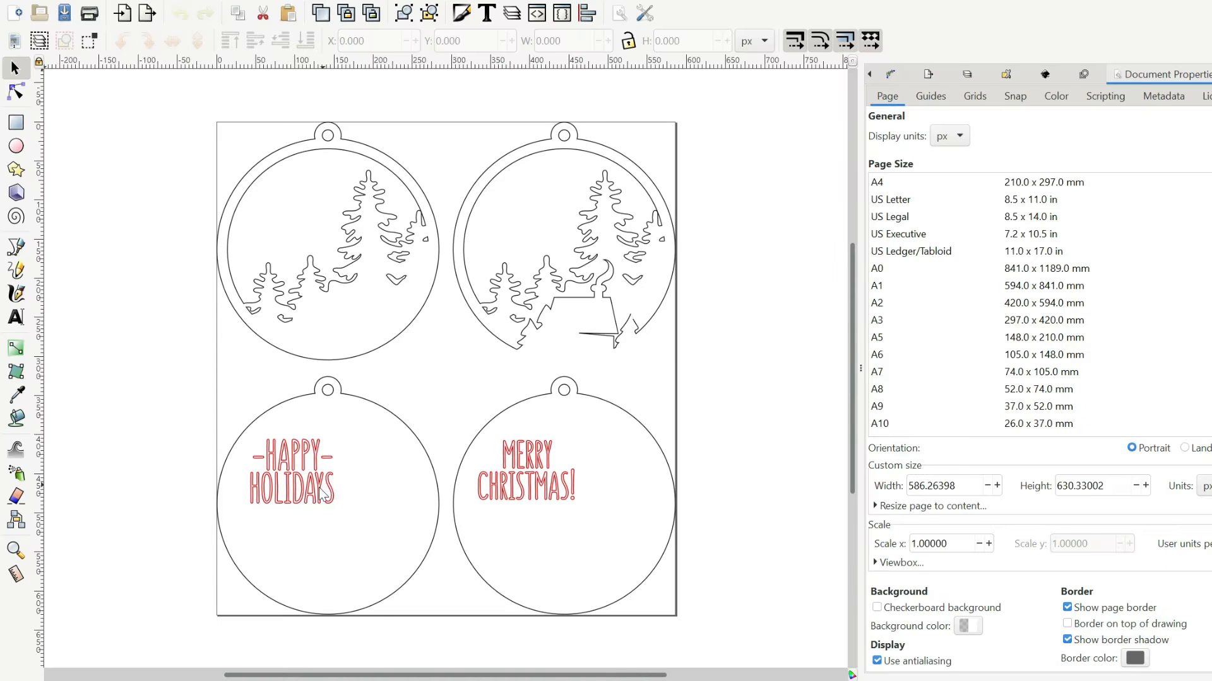
key(ctrl+a)
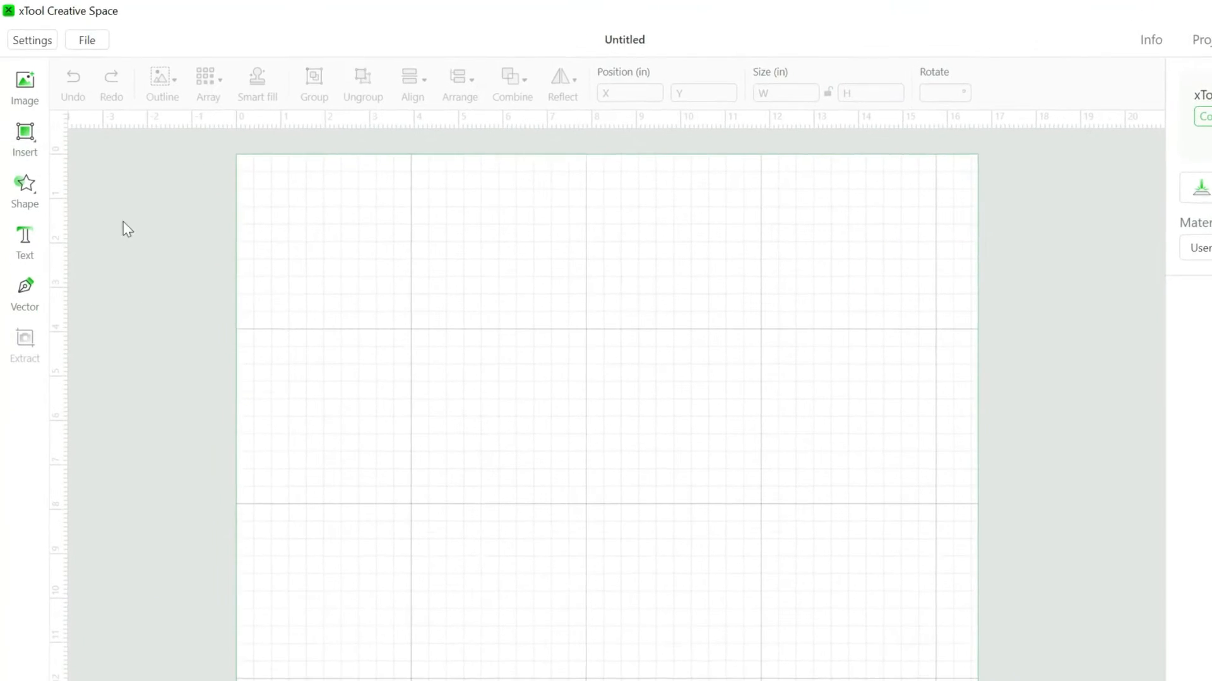
- Switch to xTool Creative Space, import SVG_Christmas_ornaments from the extracted Downloads folder and deselect the artwork
click(35, 109)
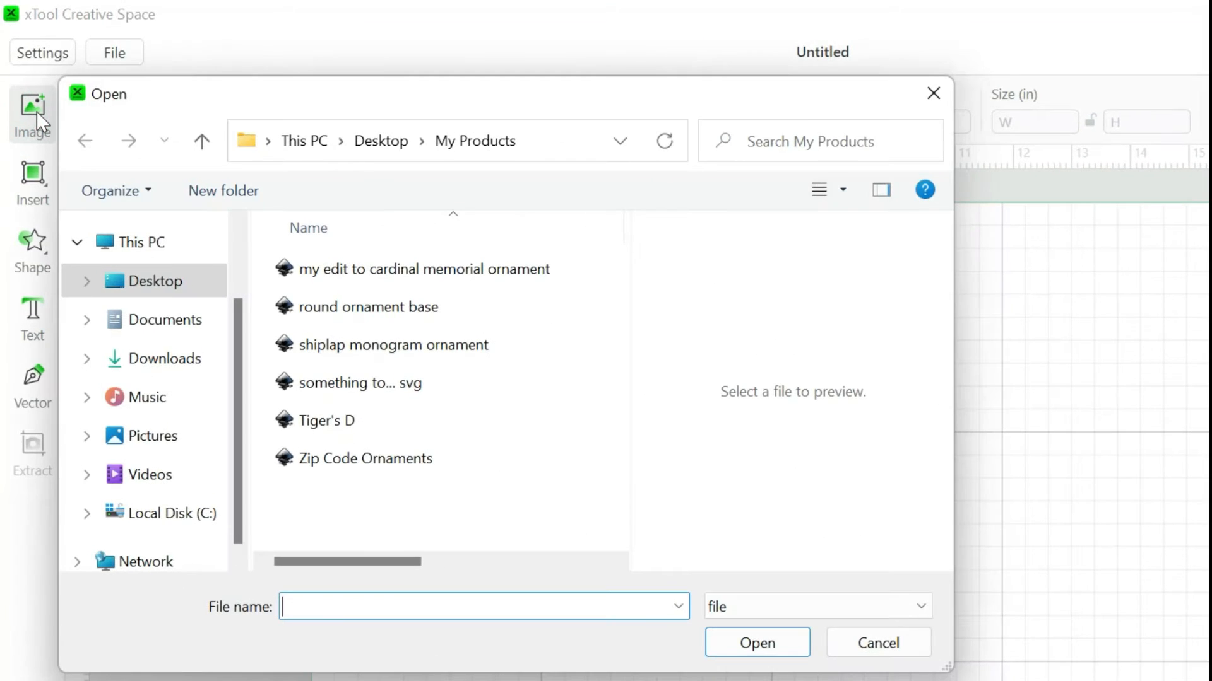
click(200, 369)
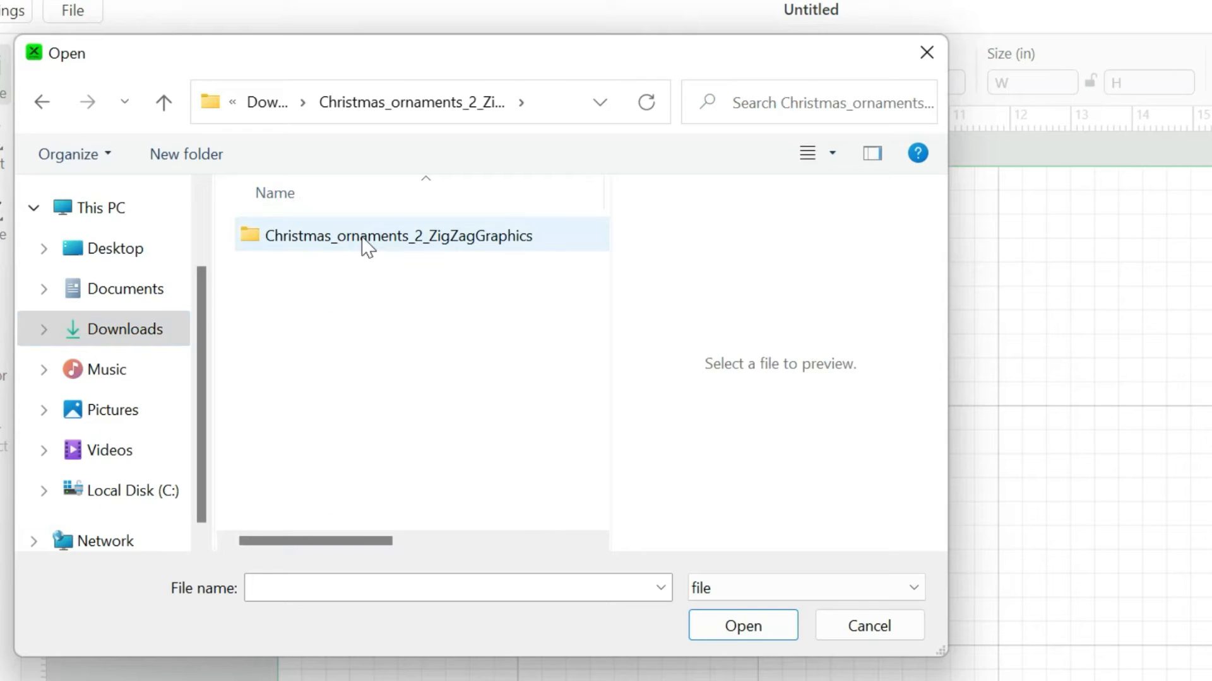
double_click(363, 240)
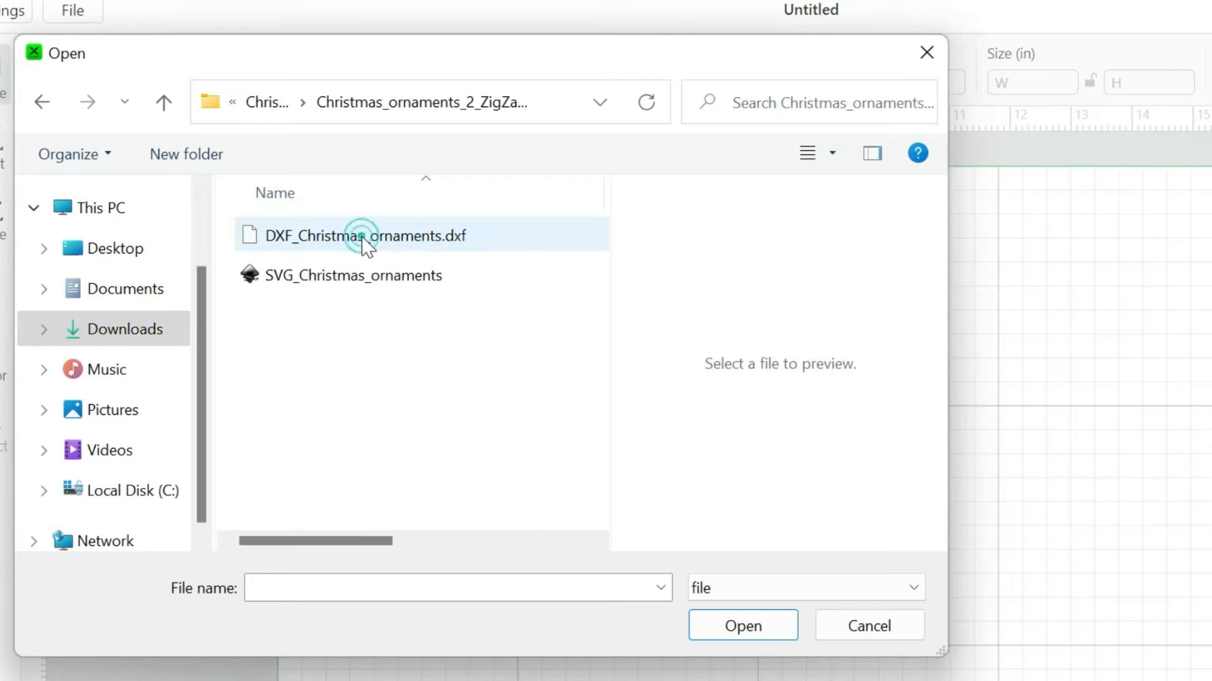
double_click(351, 278)
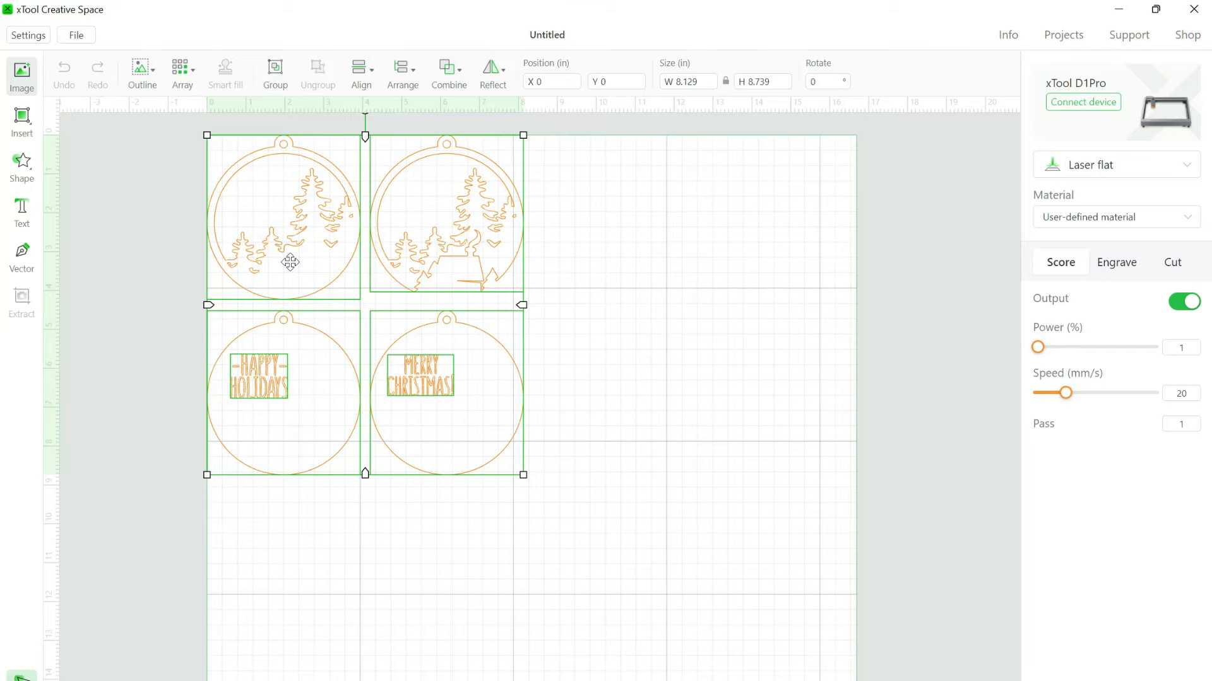
click(636, 301)
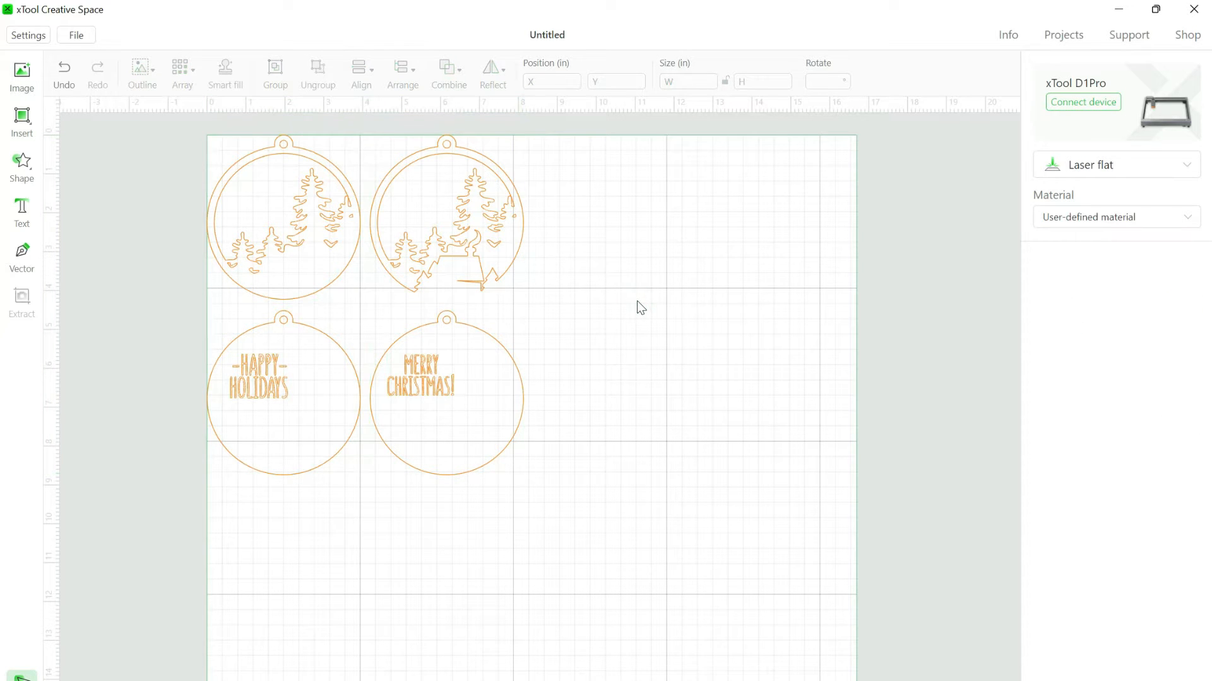
- Delete the cabin ornament layer, its matching round backing and the "Merry Christmas!" text
click(500, 245)
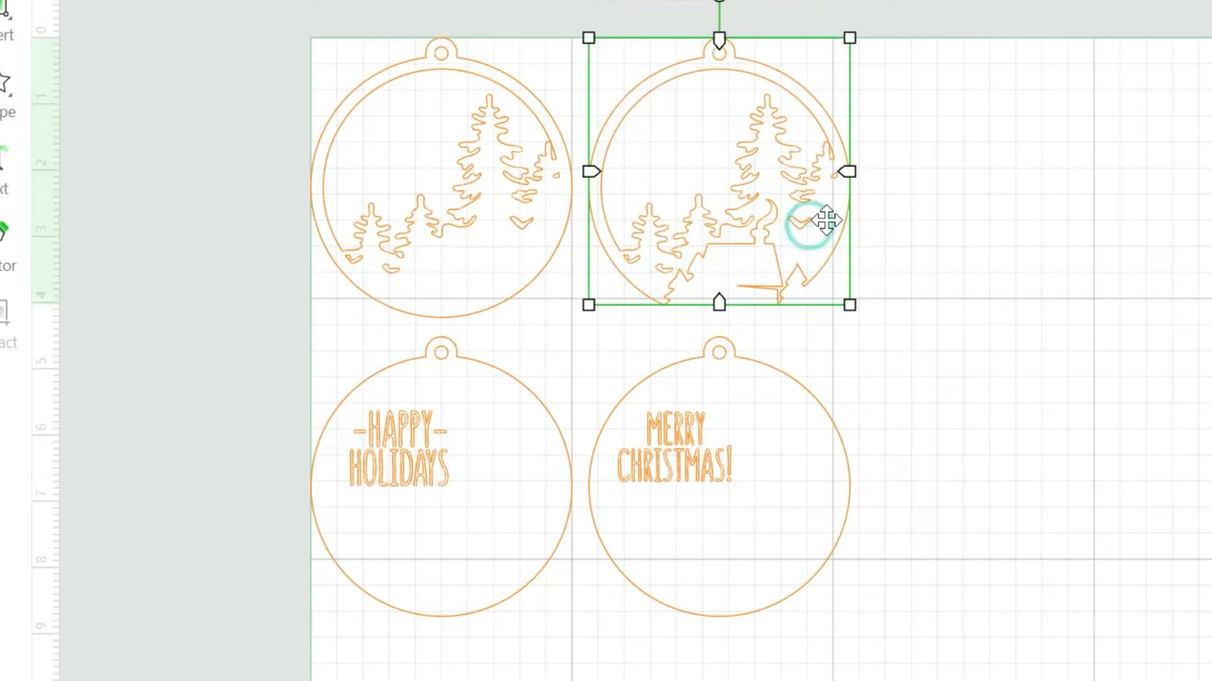
key(Delete)
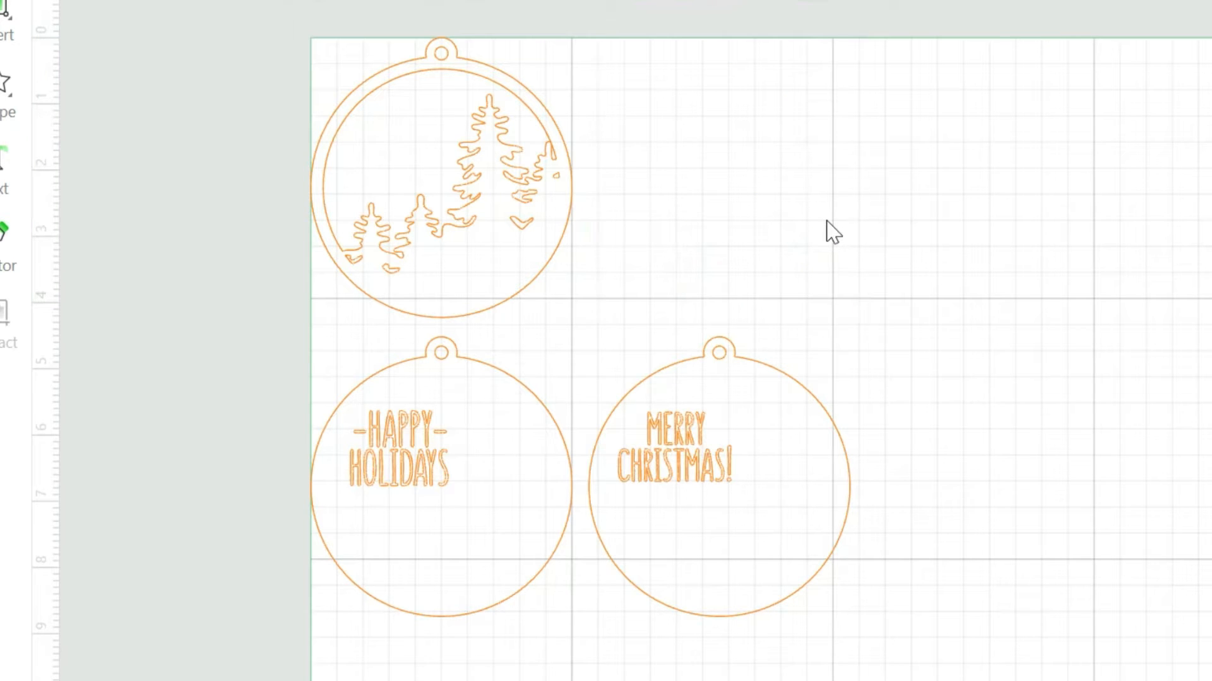
click(786, 513)
key(Delete)
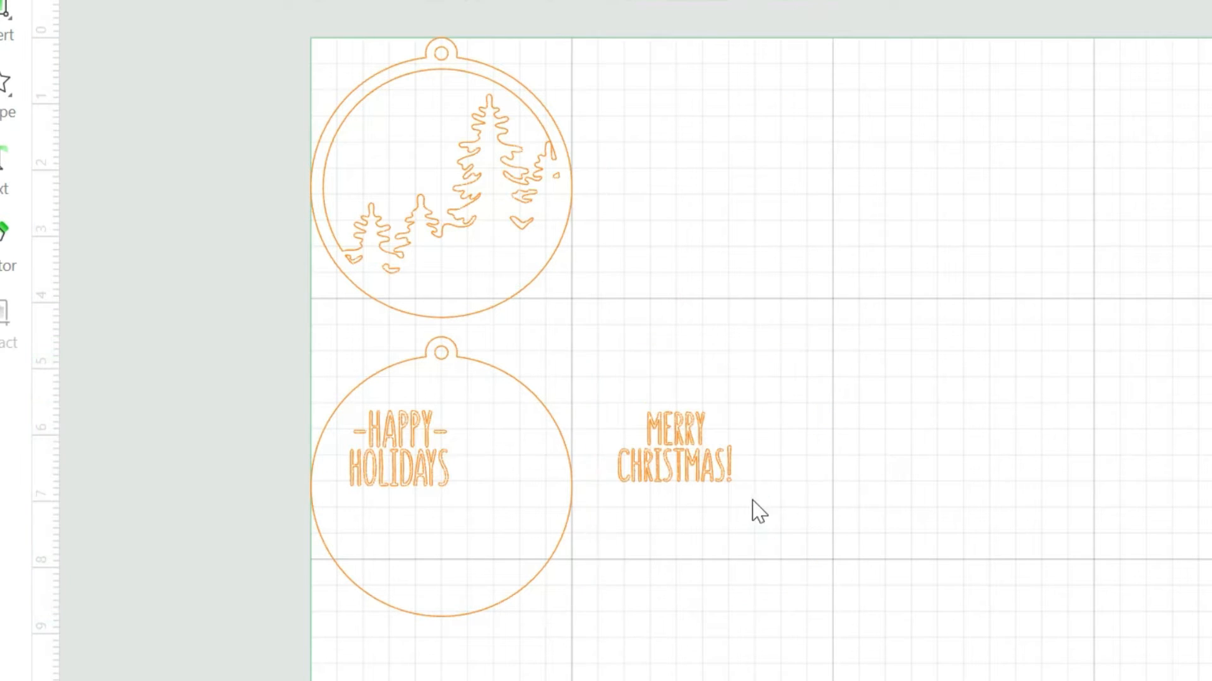
click(688, 458)
key(Delete)
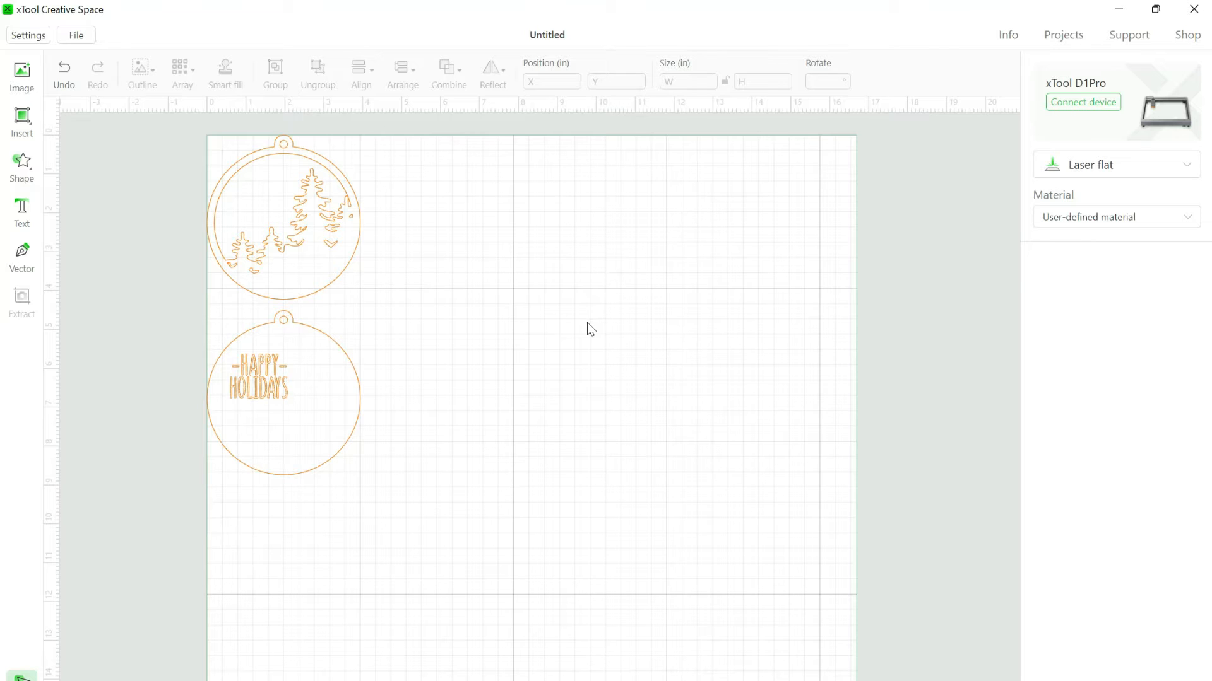
- Set the round pine-tree layer to Cut and choose 3mm Basswood Plywood as the material
click(317, 250)
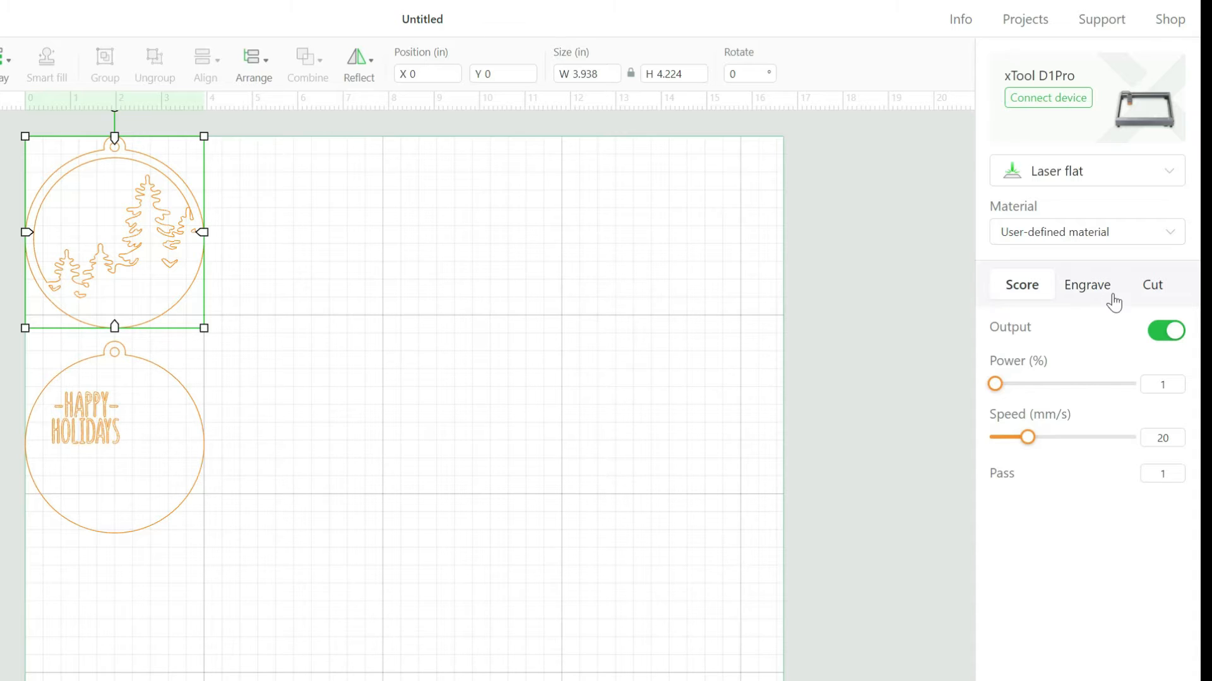
click(1162, 292)
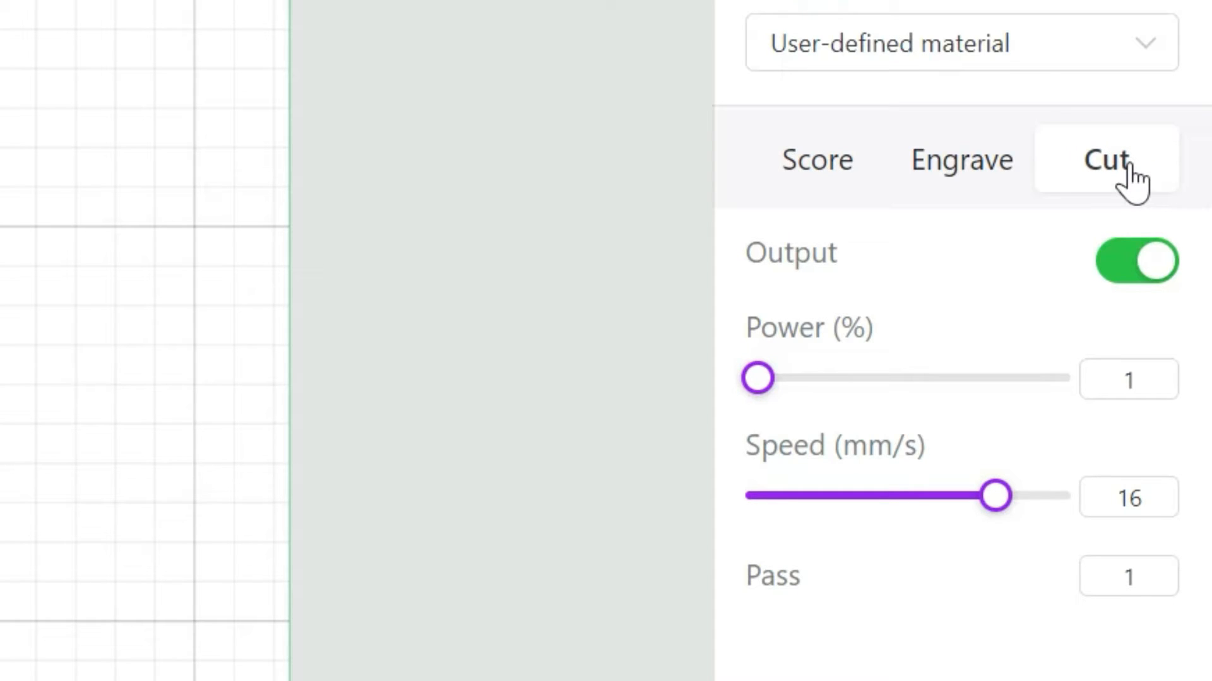
click(1029, 73)
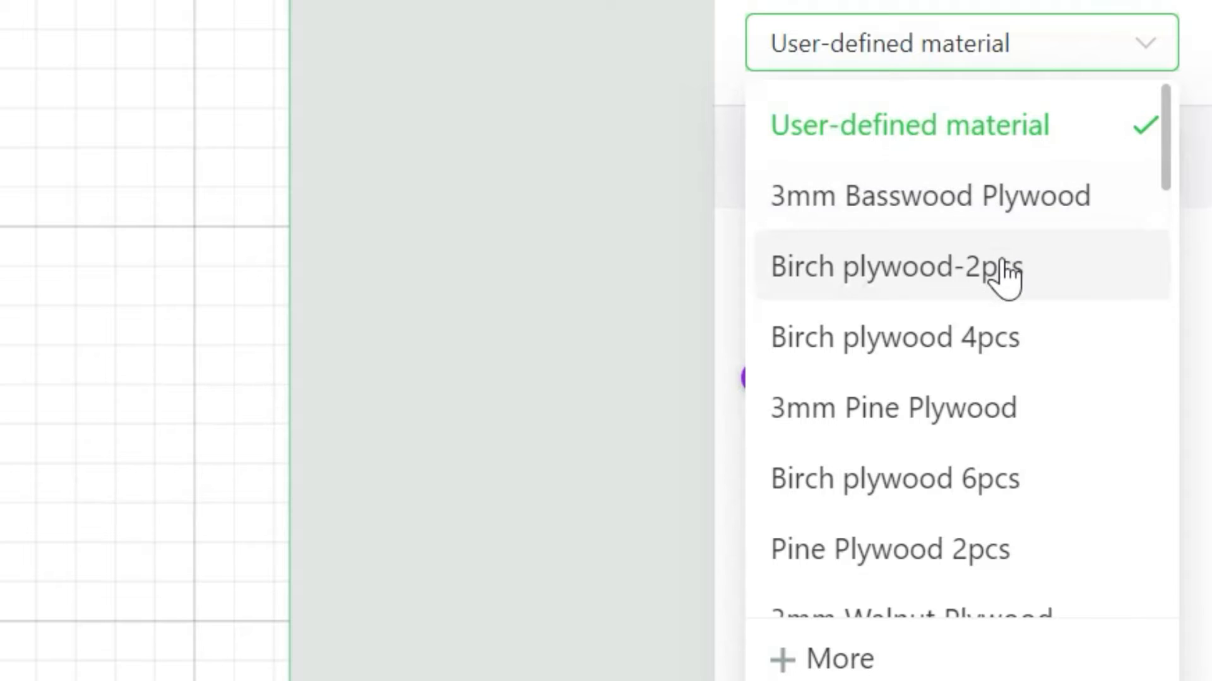
scroll(1003, 272, down, 6)
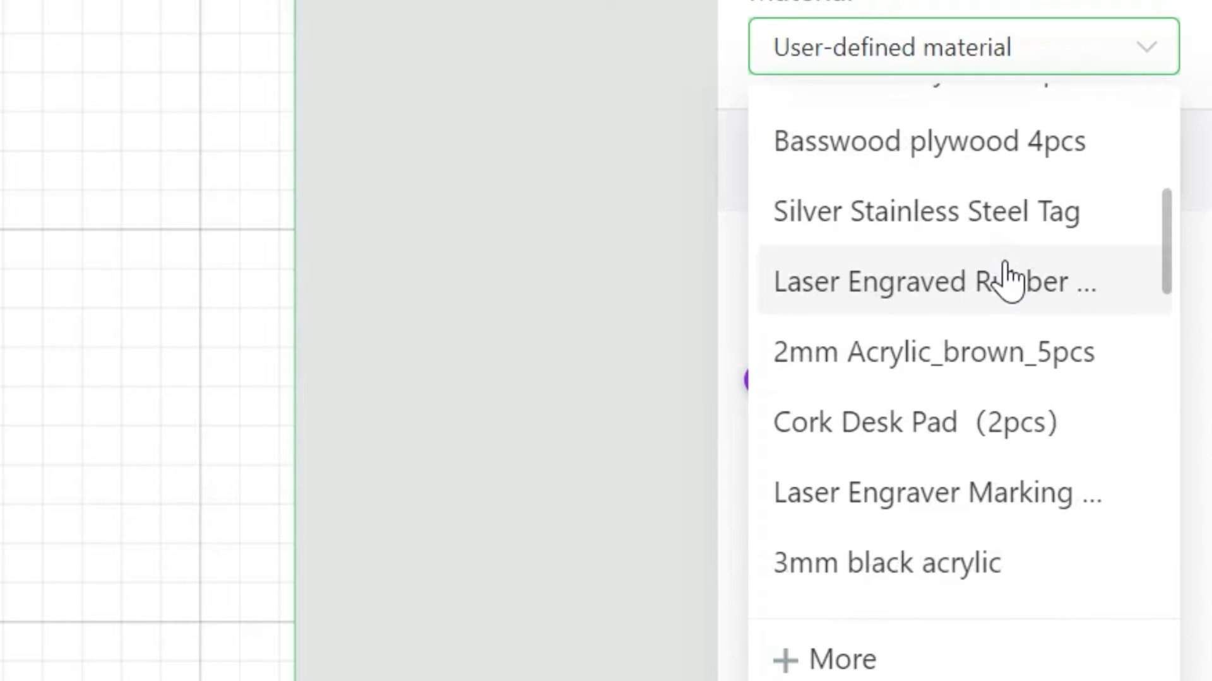
scroll(1005, 278, down, 5)
scroll(1006, 274, up, 12)
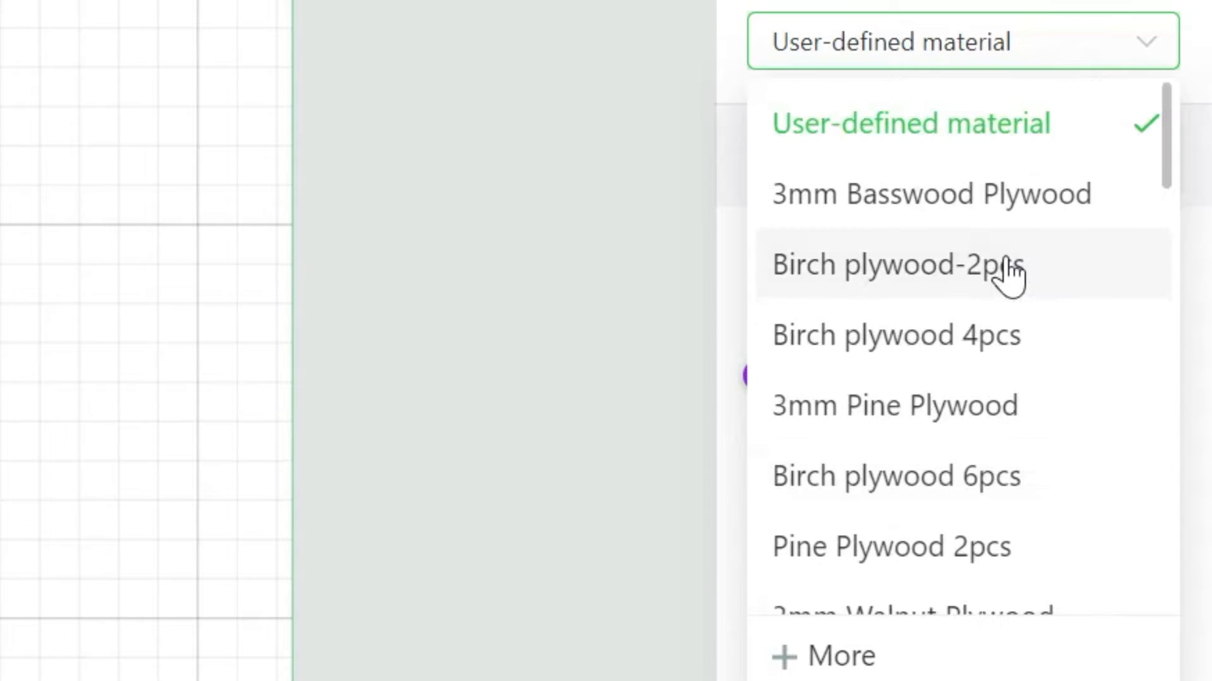
click(993, 216)
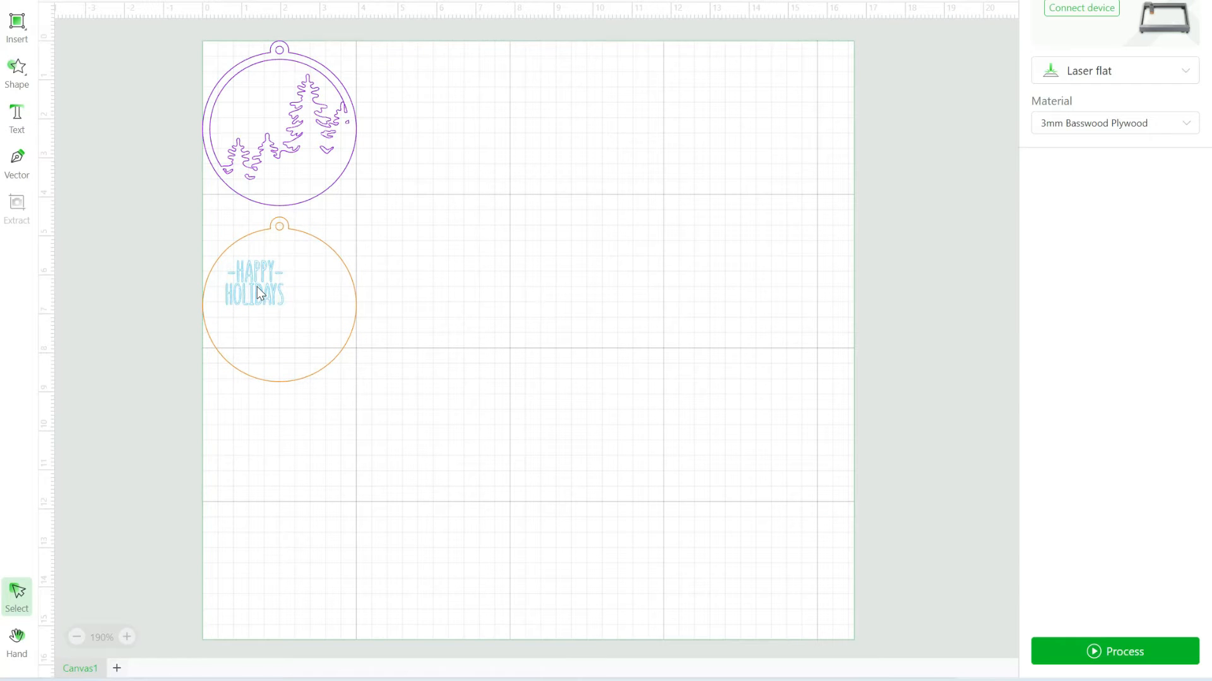
- Set the "Happy Holidays" text to Engrave and deselect it
click(256, 286)
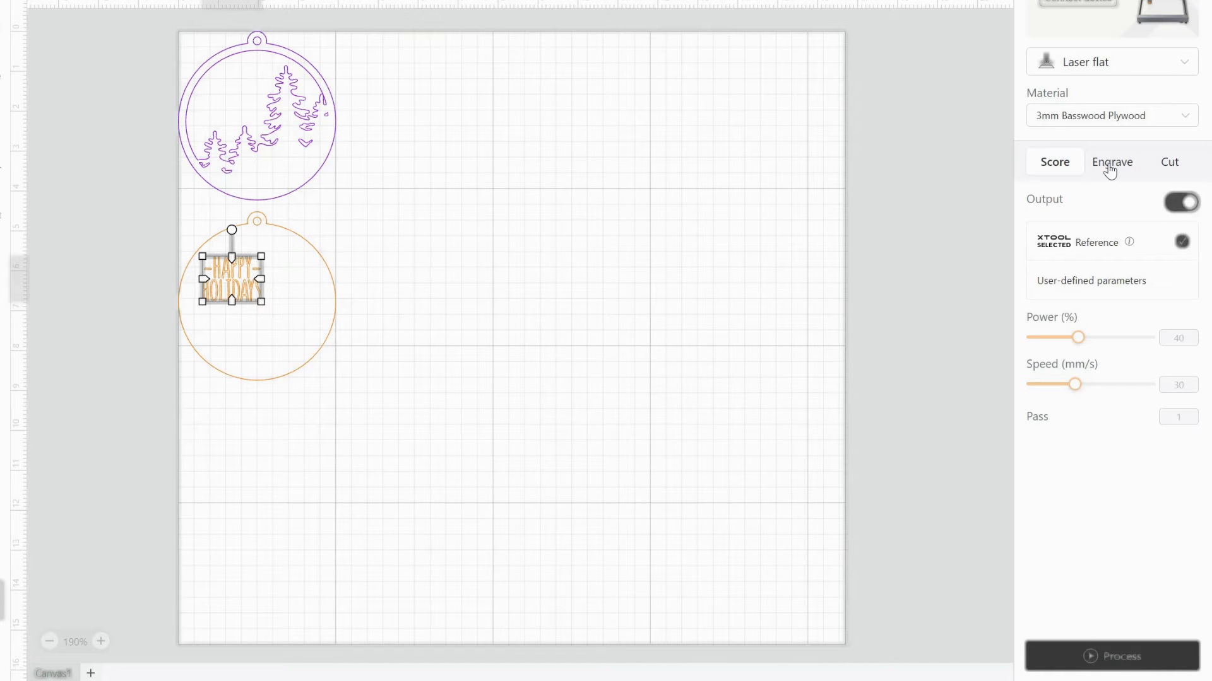
click(1110, 169)
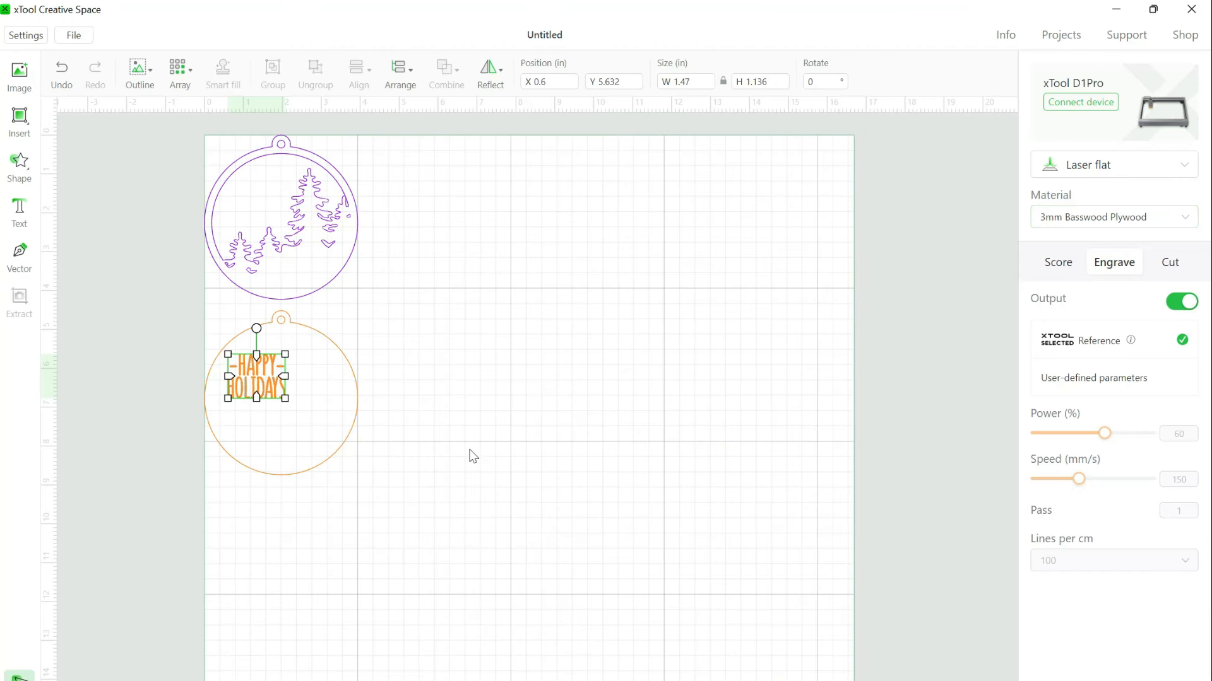
click(473, 456)
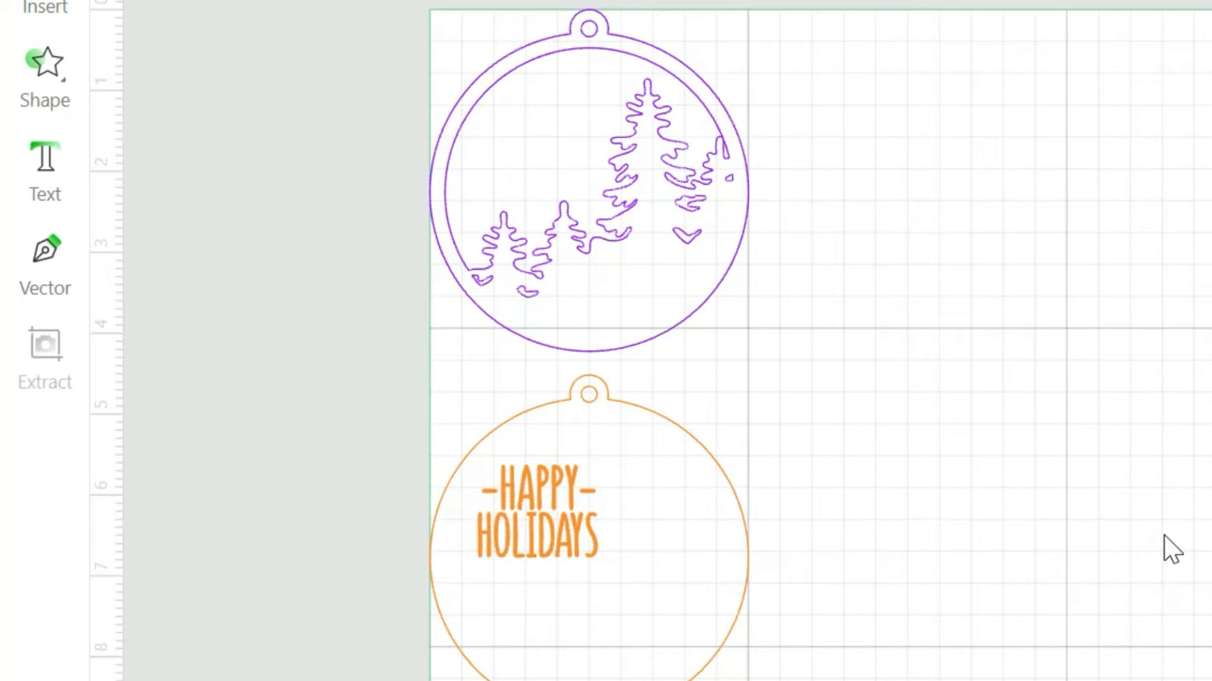
- Set the round backing around the "Happy Holidays" text to Cut and deselect it
click(732, 583)
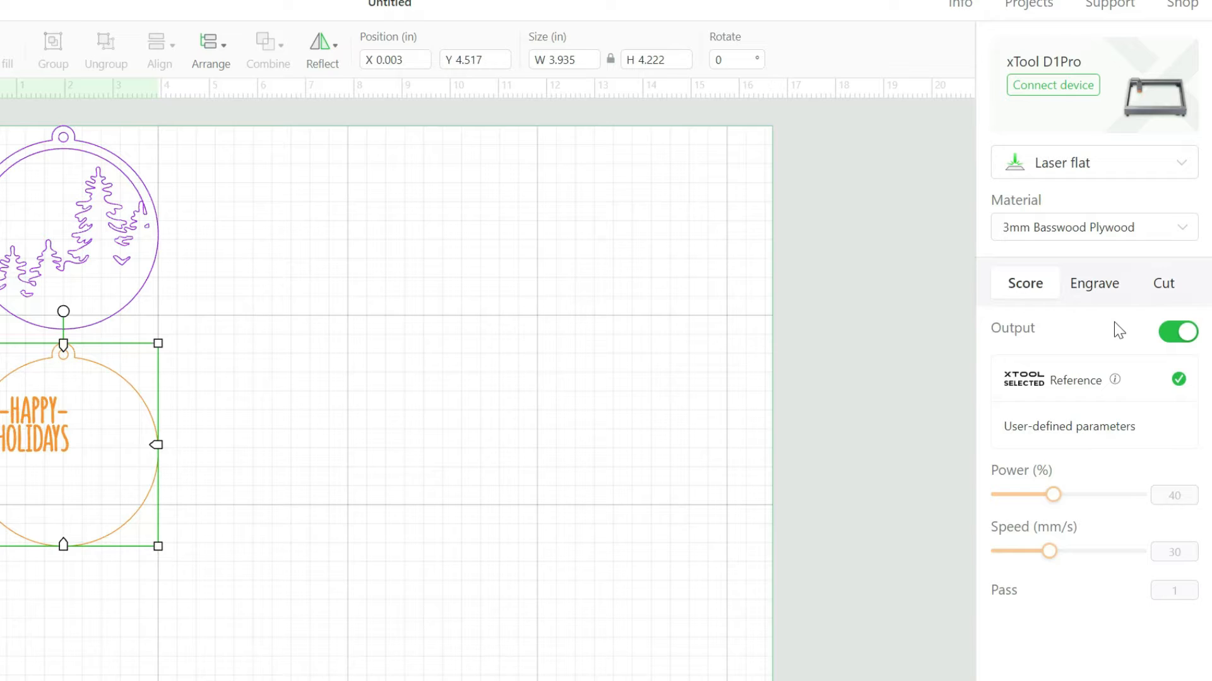
click(1161, 289)
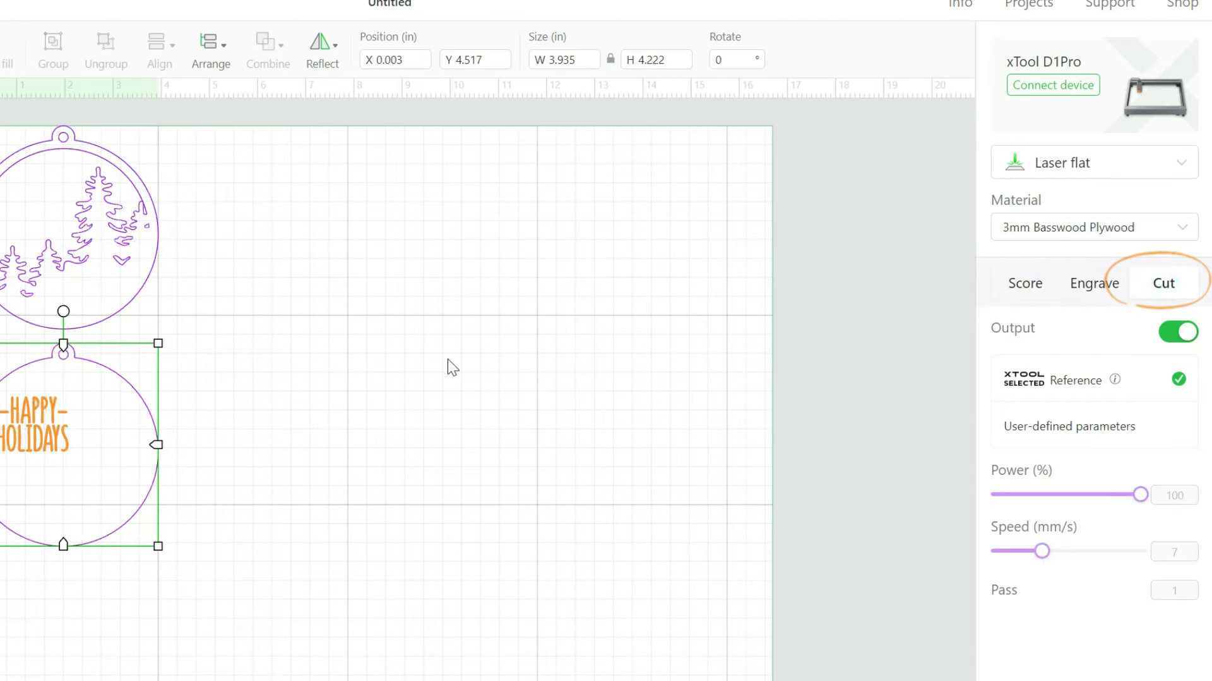
click(448, 359)
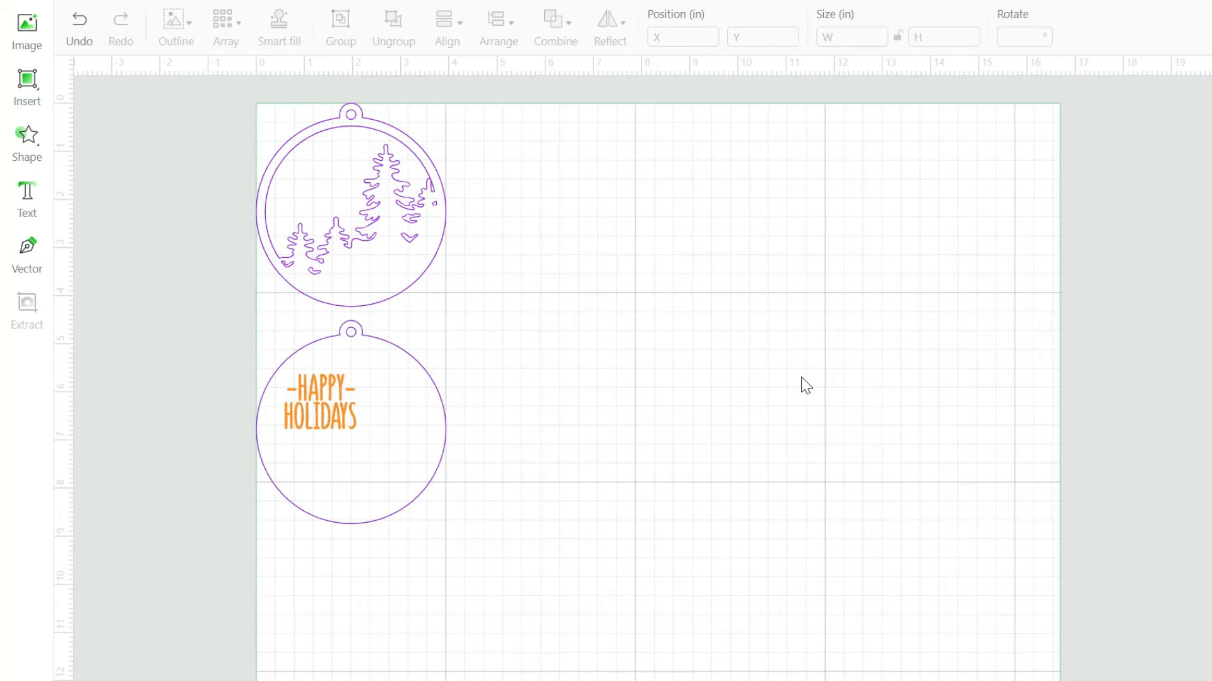
- Resize the pine-tree layer proportionally to a height of 3.5 in
click(396, 198)
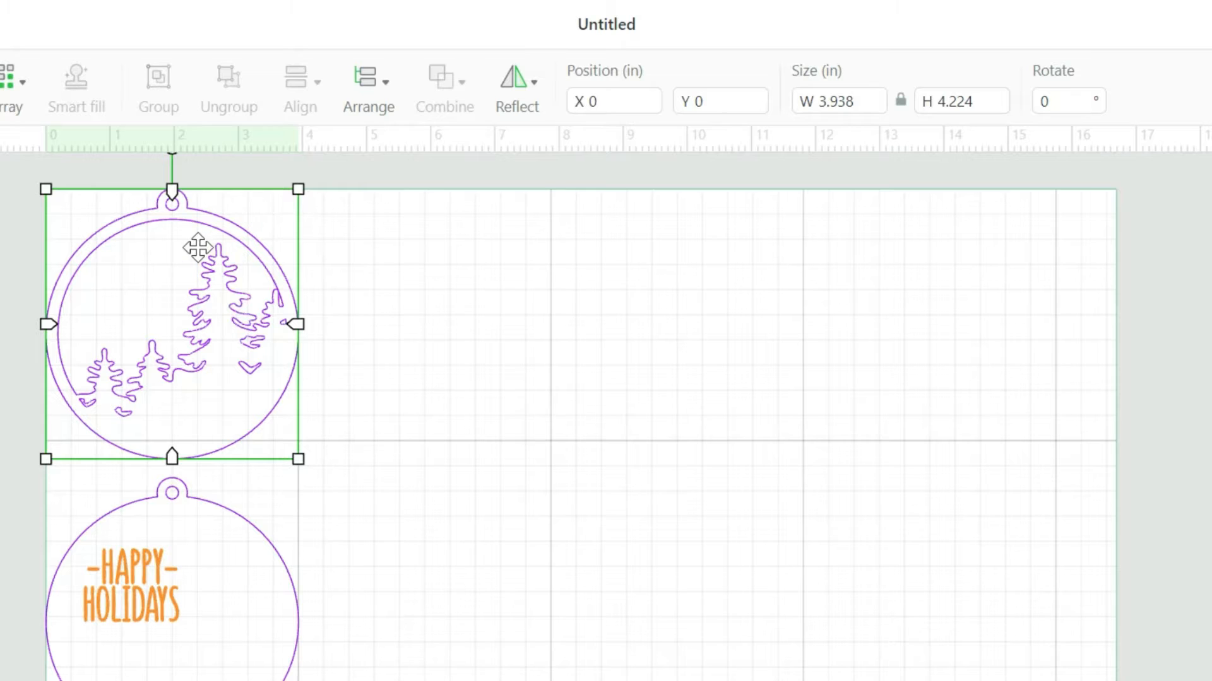
click(959, 101)
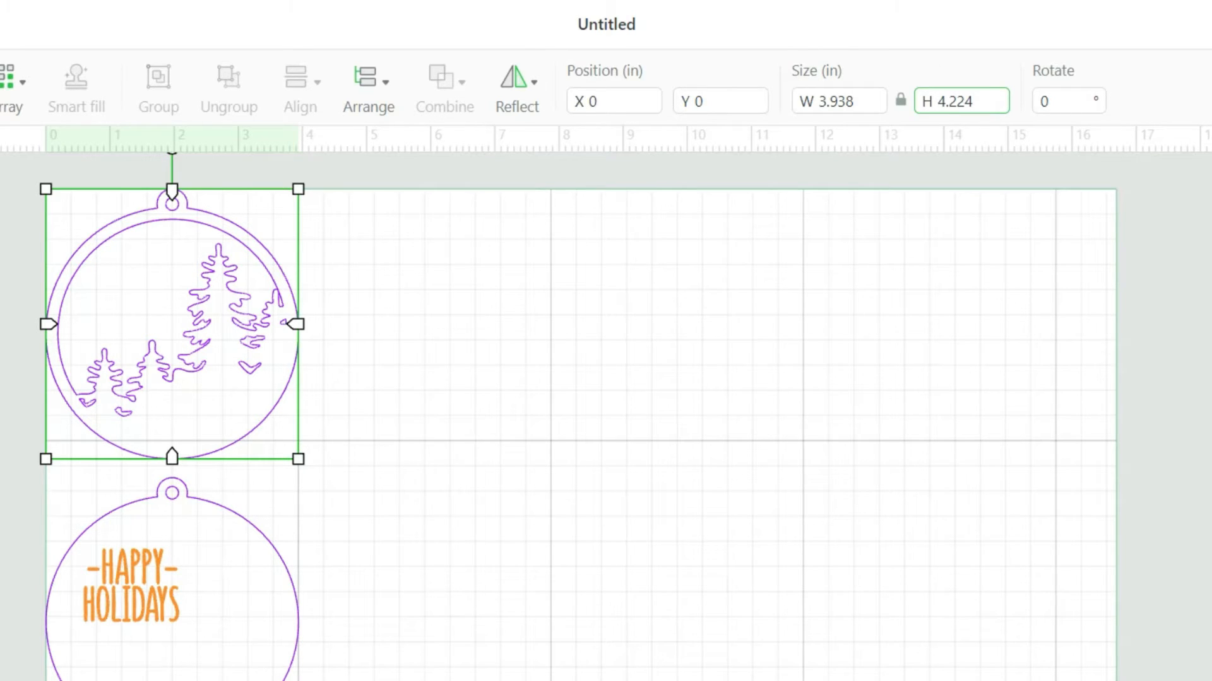
double_click(987, 100)
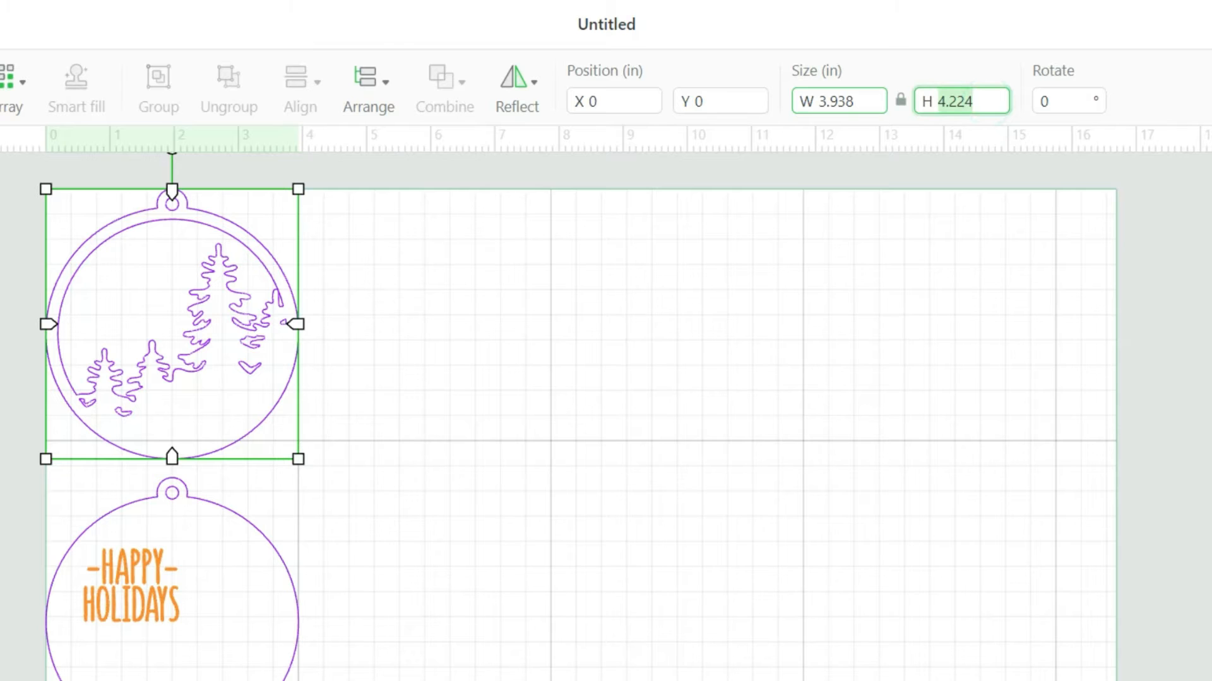
text(3.5)
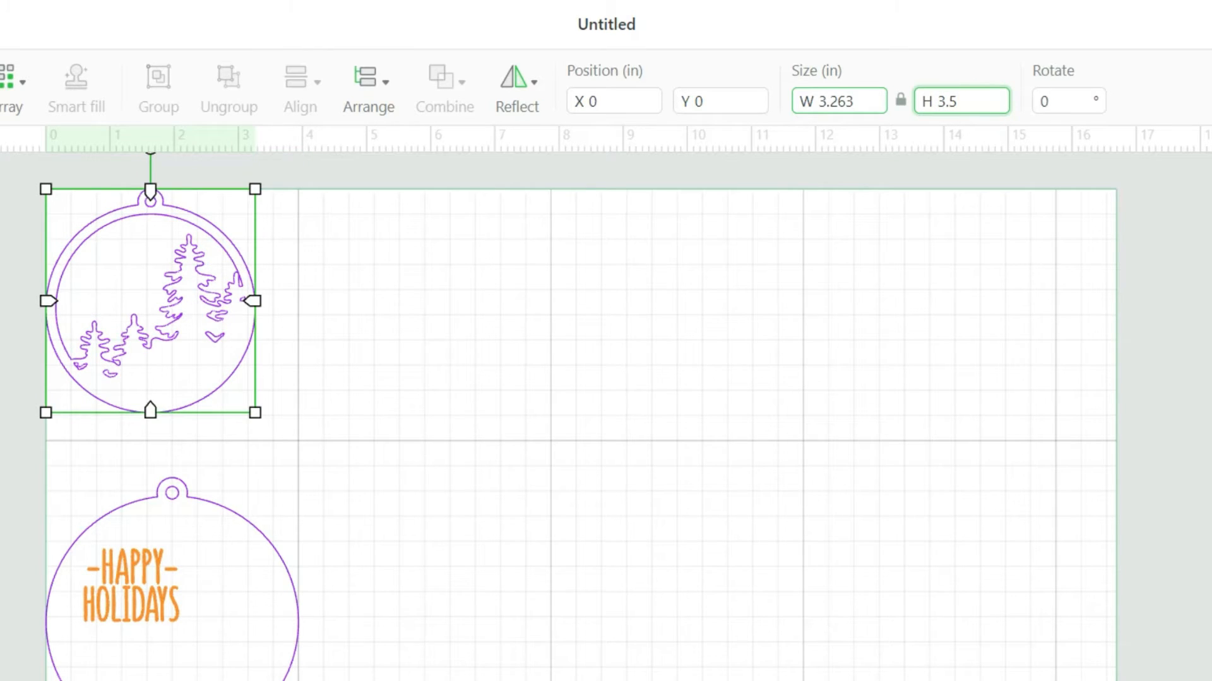
- Select the round backing together with its "Happy Holidays" text and resize both proportionally to a height of 3.5 in
drag(383, 680, 3, 465)
right_click(3, 465)
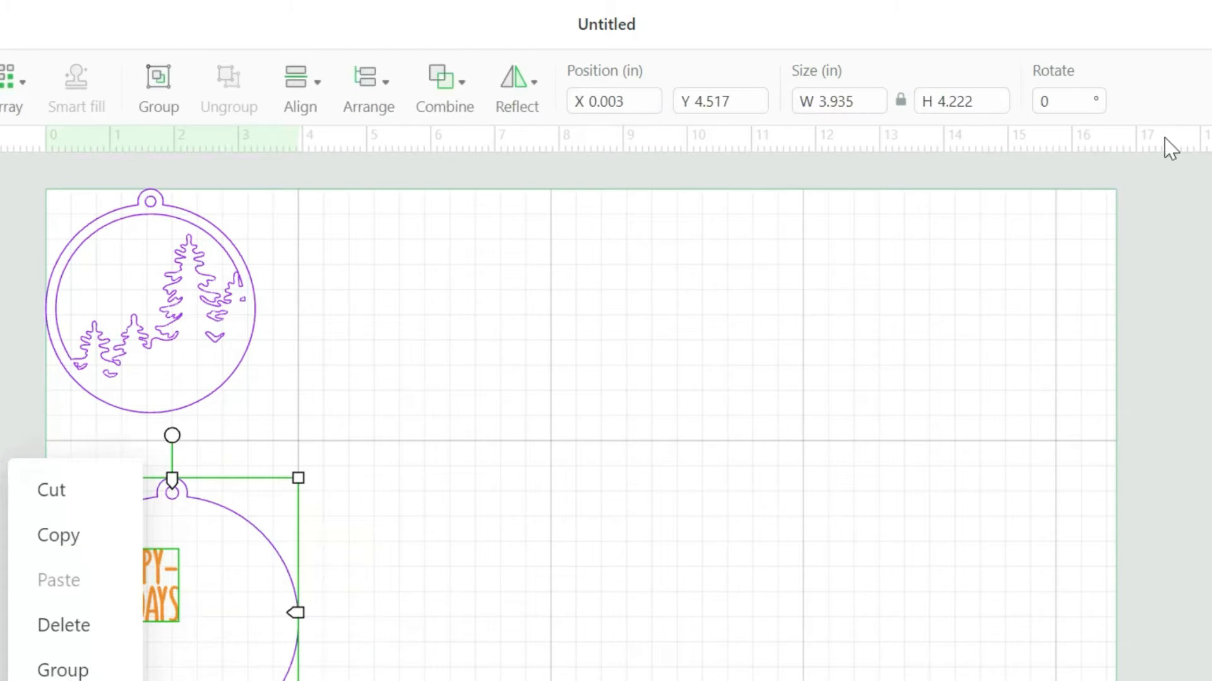
click(989, 99)
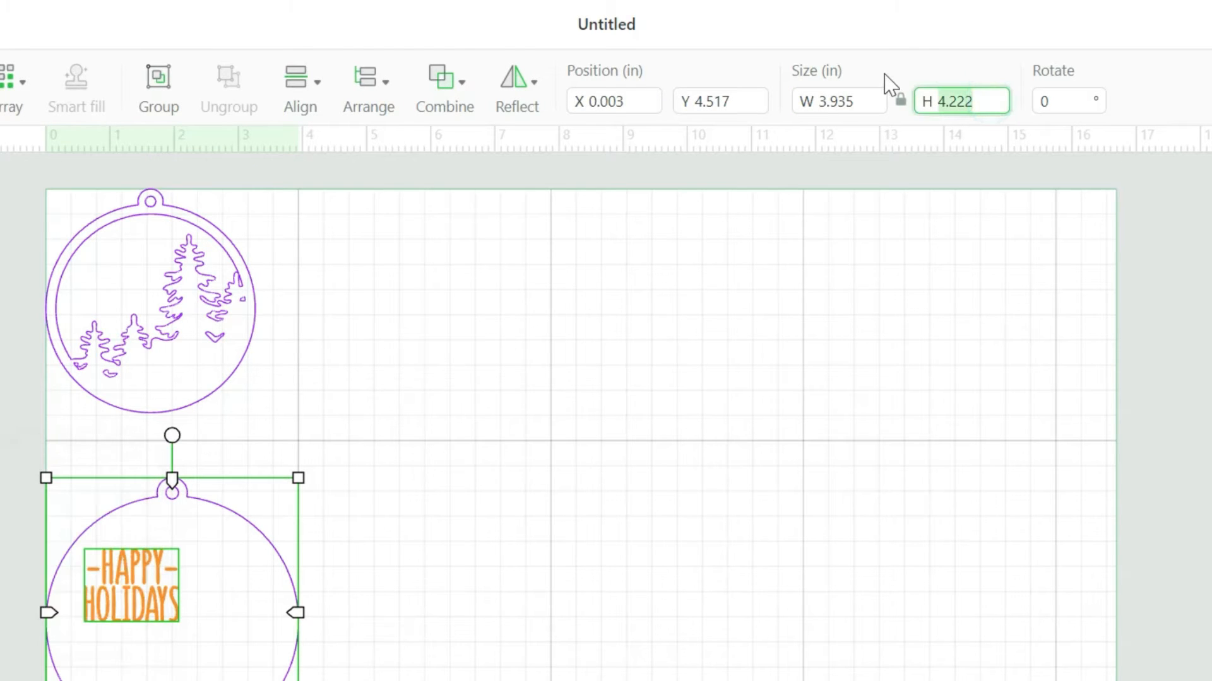
text(3.5)
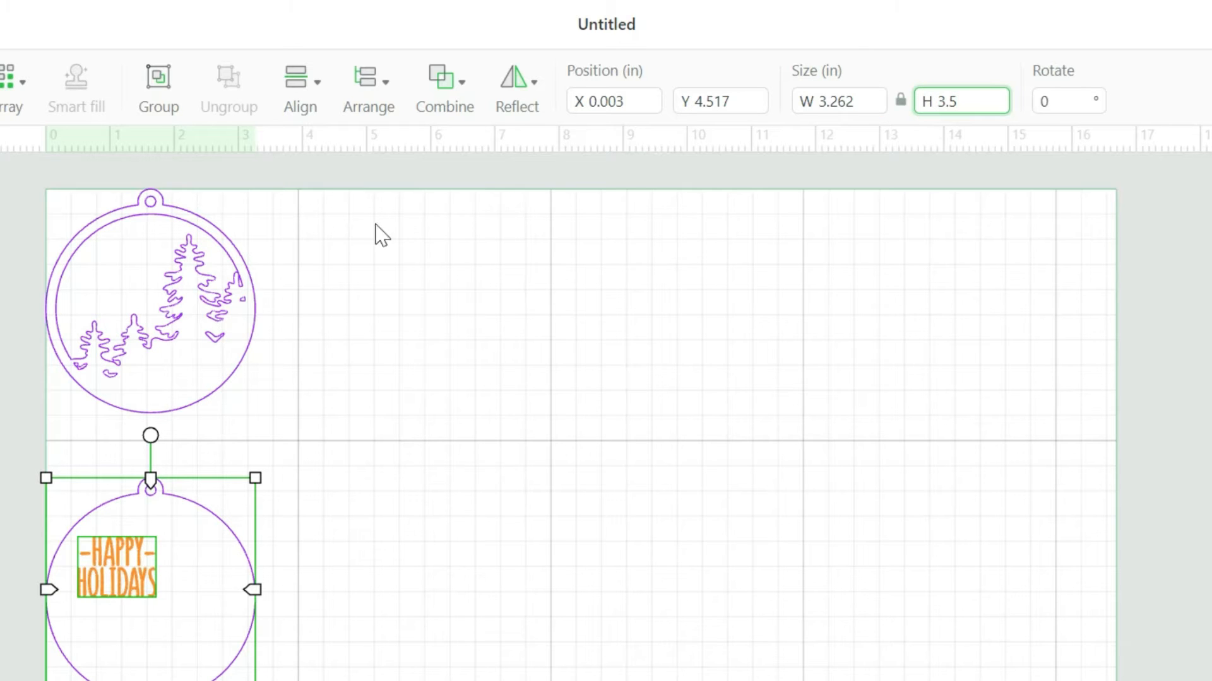
- Move the backing and its text up close beneath the pine-tree layer and open the design for processing
click(185, 606)
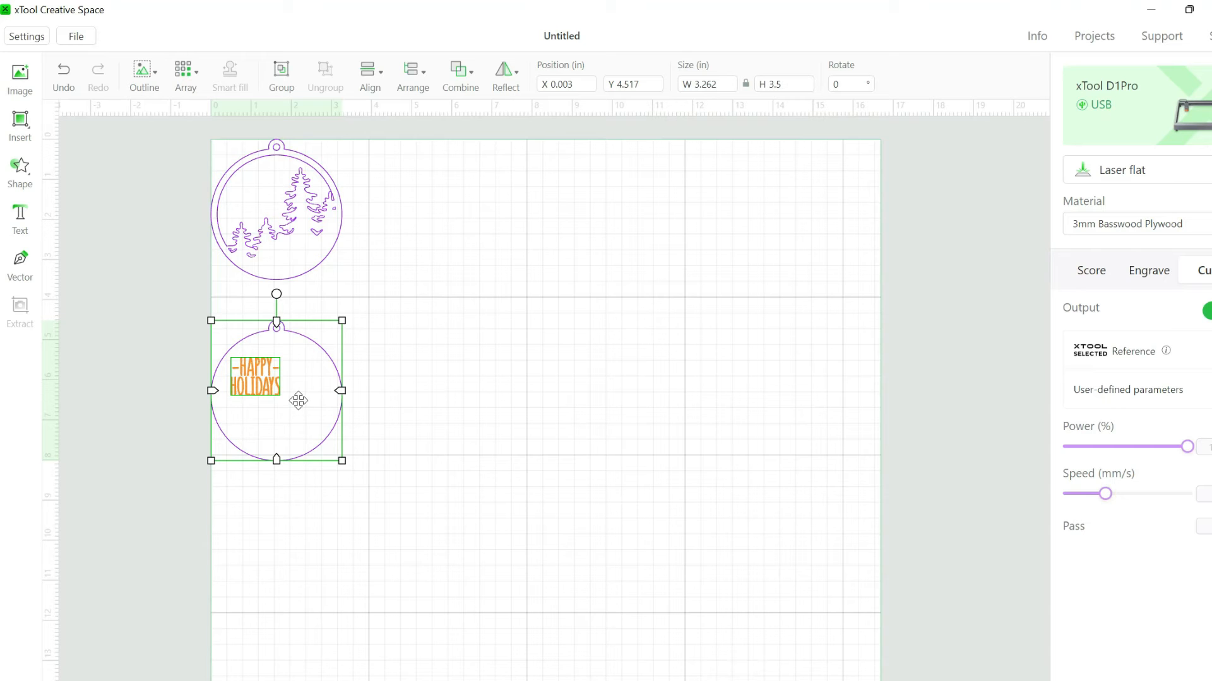
drag(185, 605, 185, 559)
drag(298, 370, 298, 366)
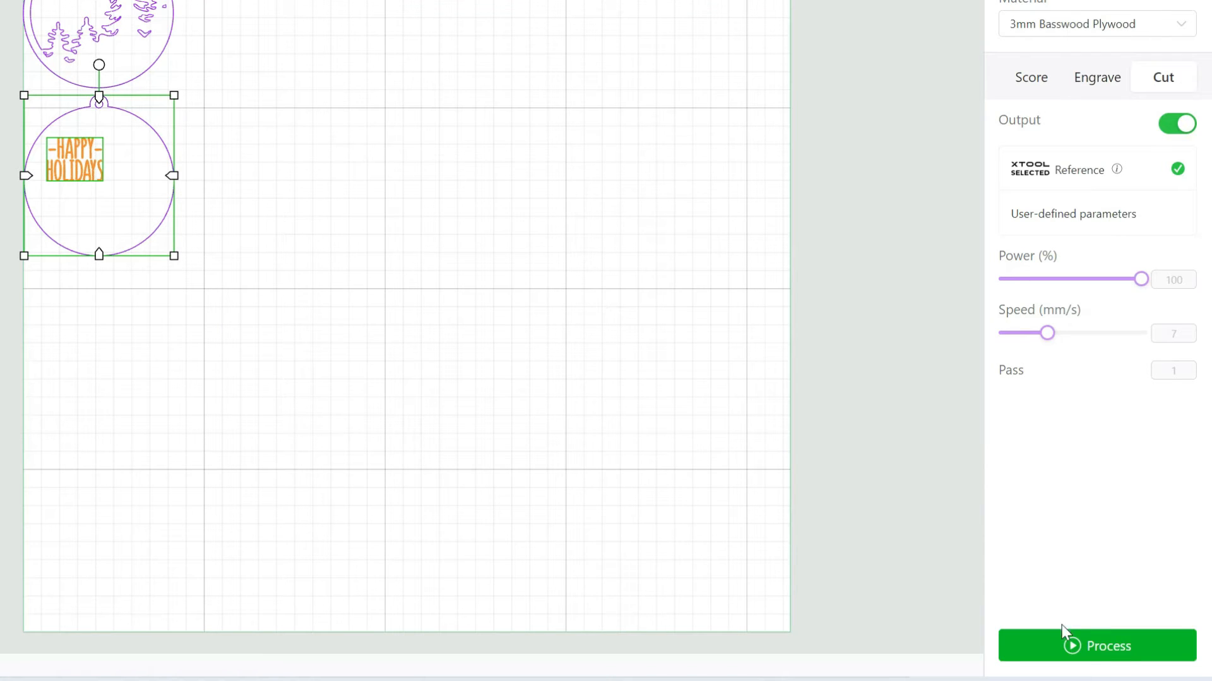
click(1120, 655)
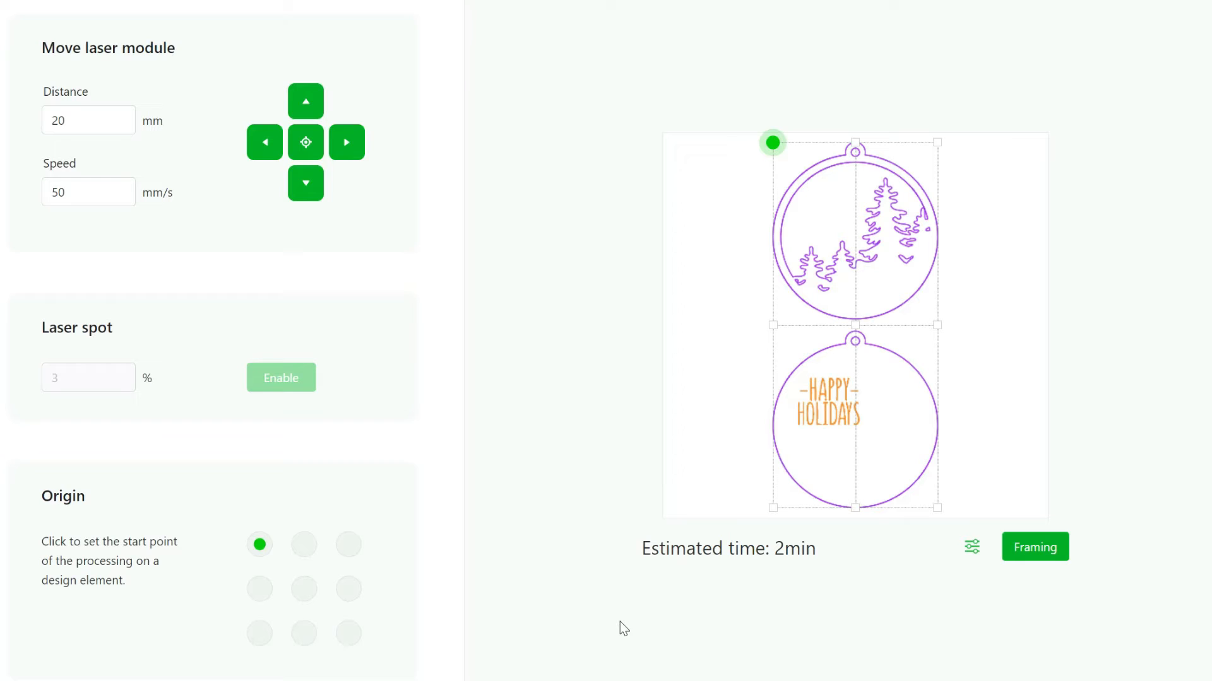